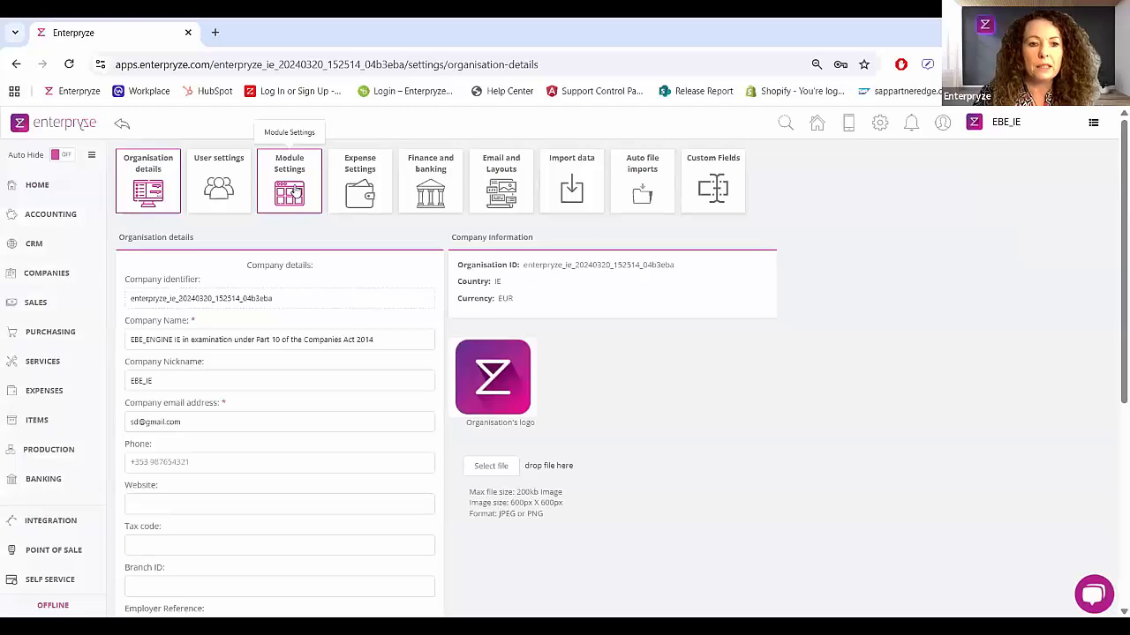
Step: Open the module settings and review the Sales and CRM options
click(294, 192)
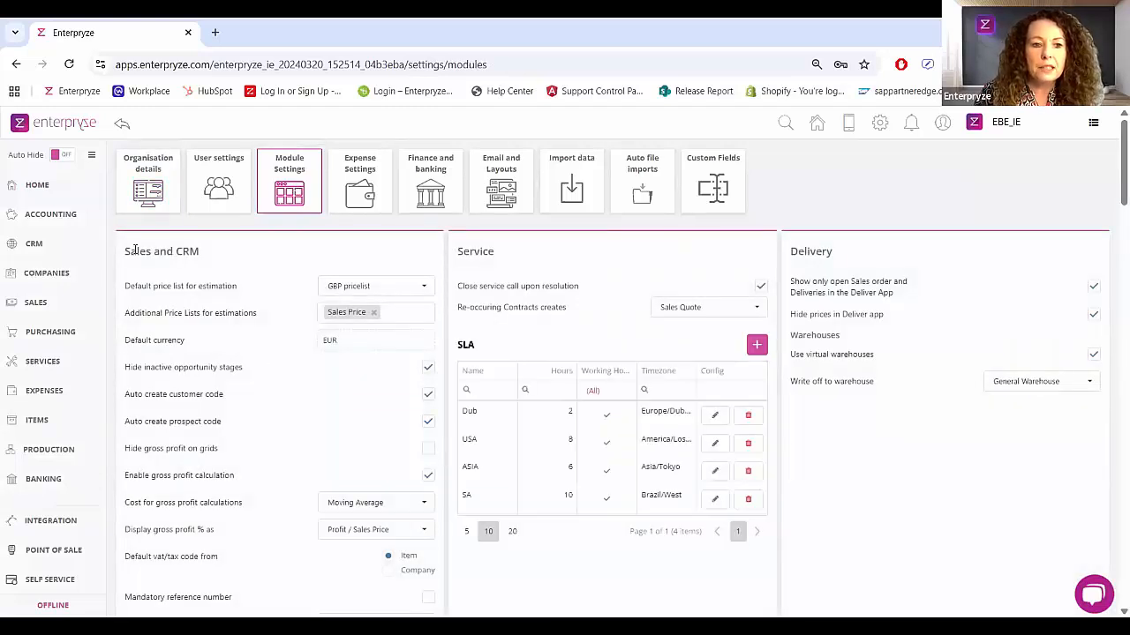
drag(124, 253, 204, 256)
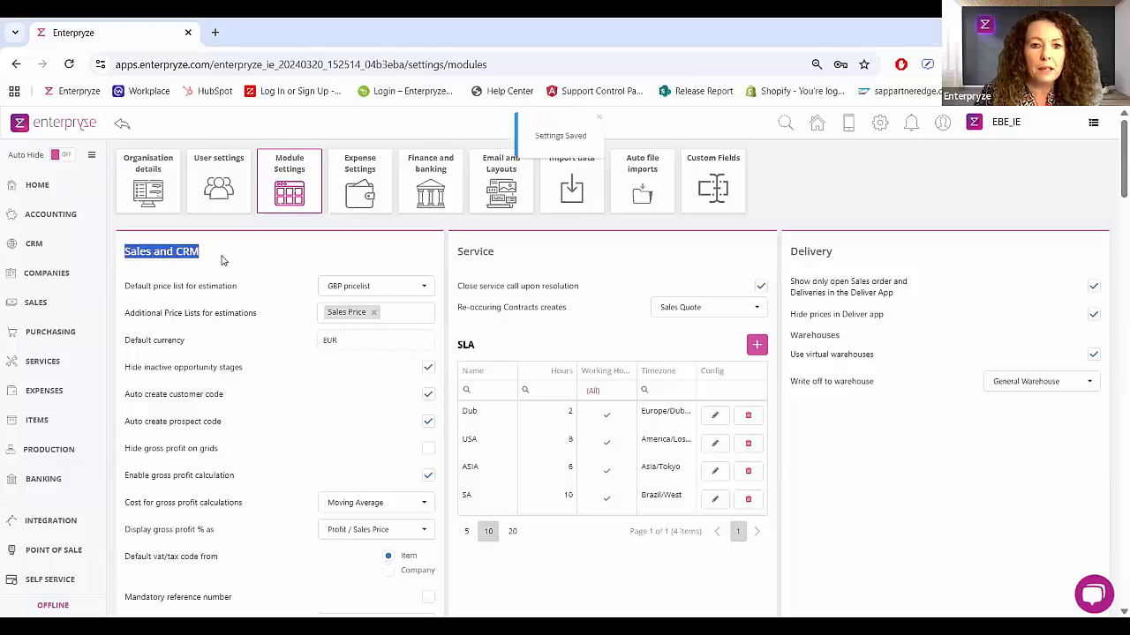
click(271, 259)
scroll(256, 303, down, 1)
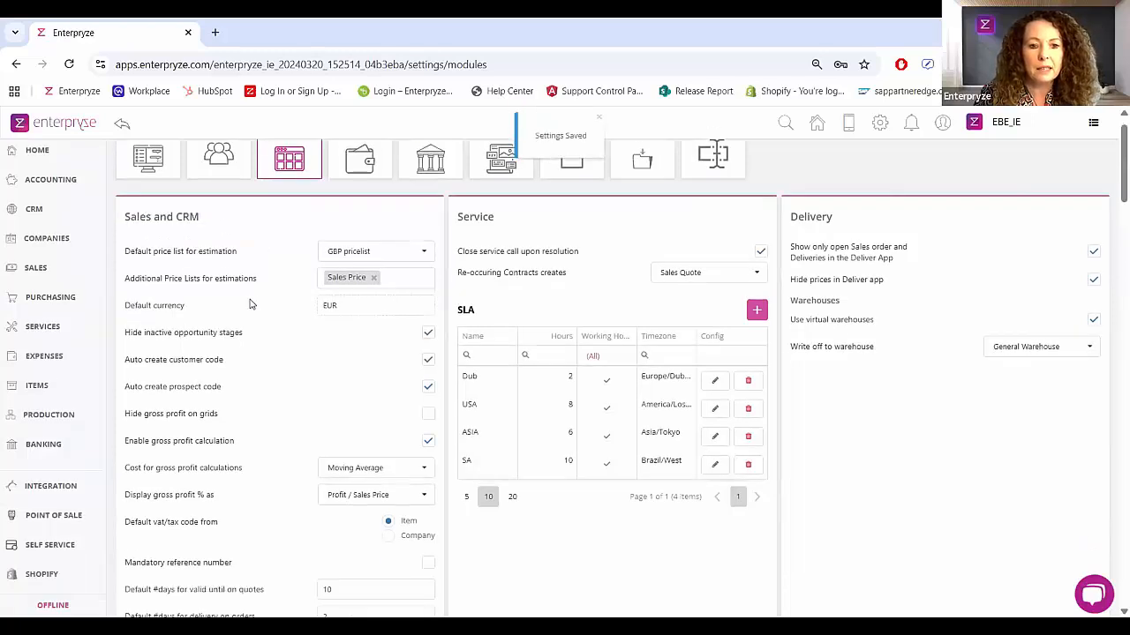
scroll(250, 305, down, 3)
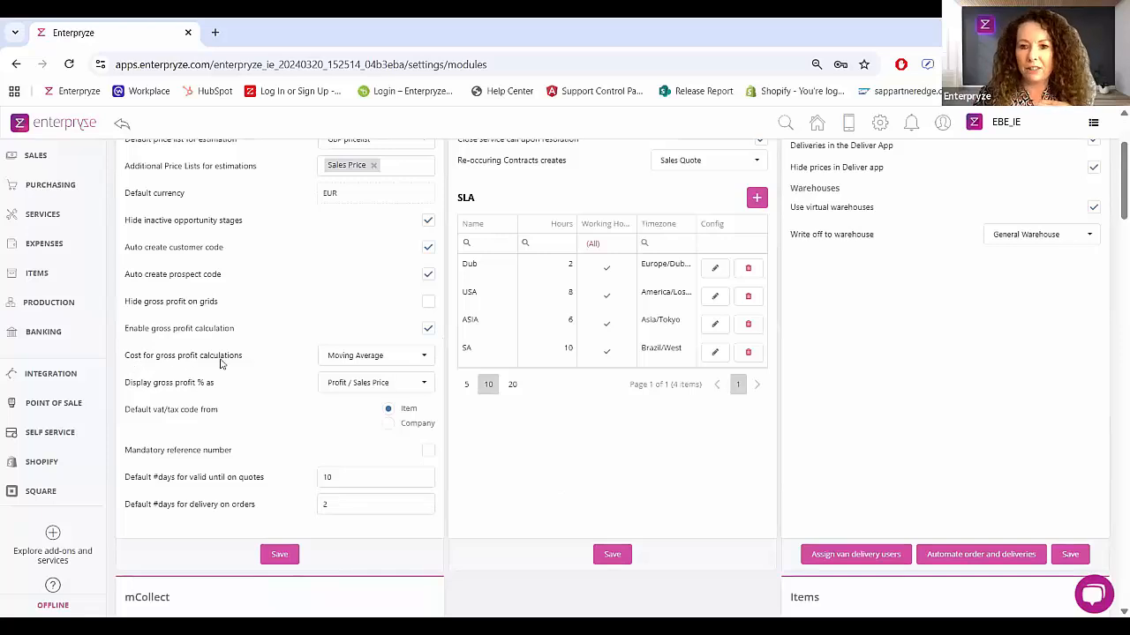
Step: Check the available options for the gross profit cost basis and for the gross profit percentage display
click(422, 357)
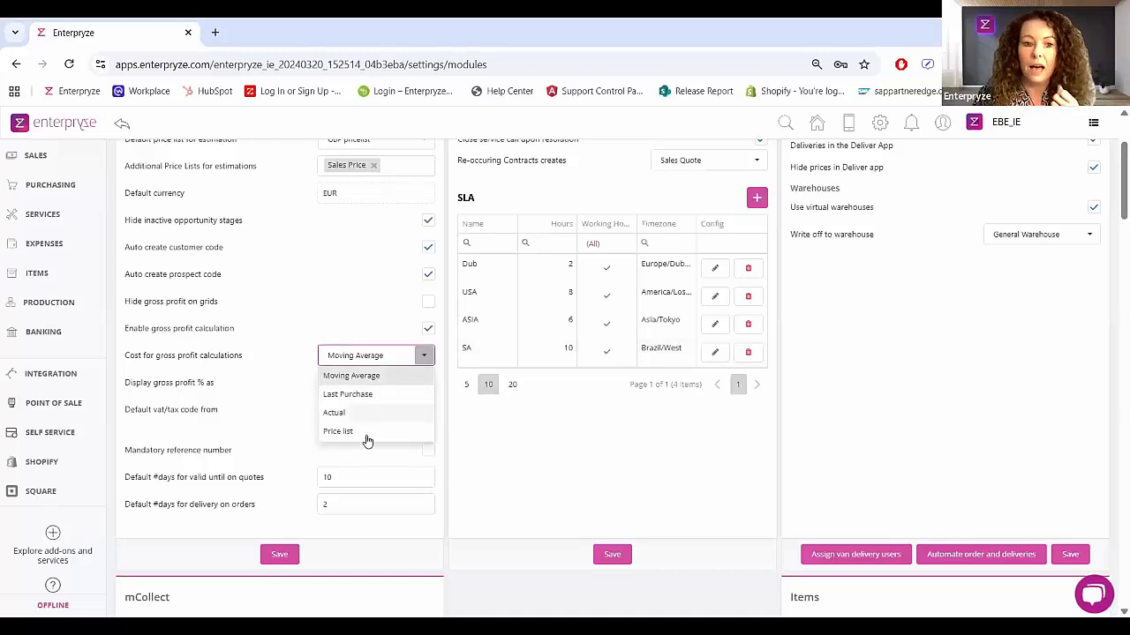
click(391, 381)
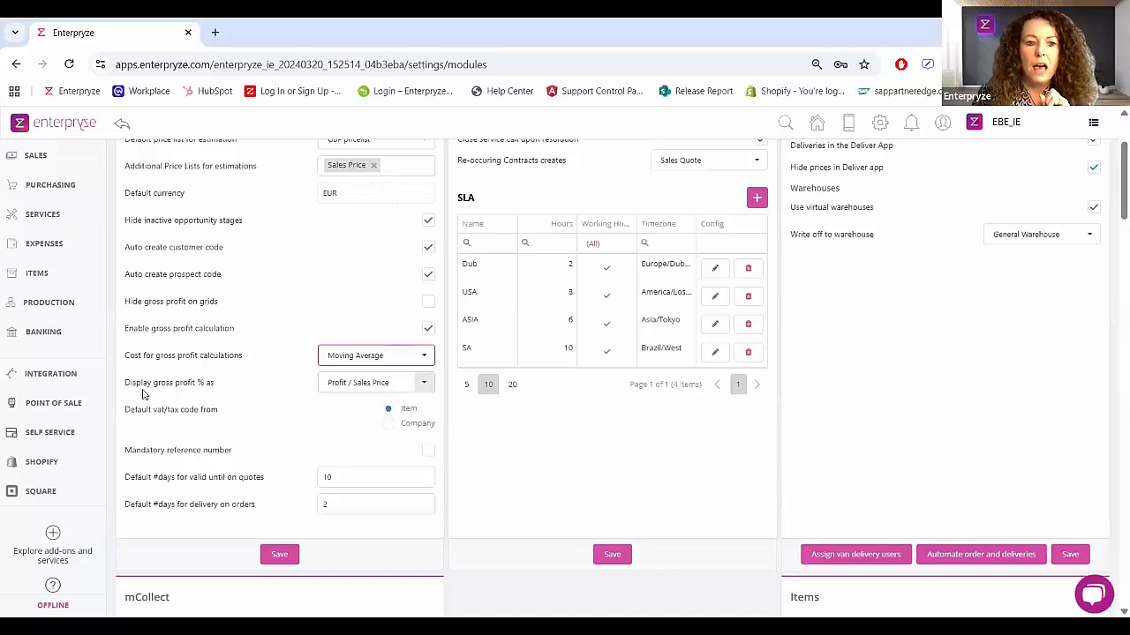
drag(124, 389, 219, 393)
click(271, 388)
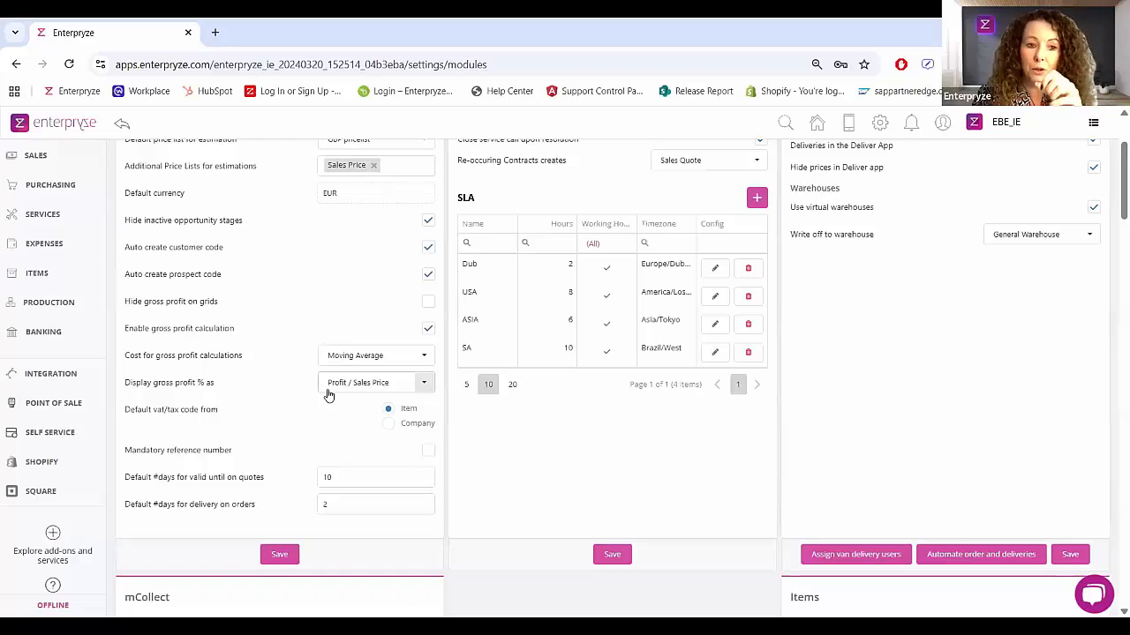
click(424, 391)
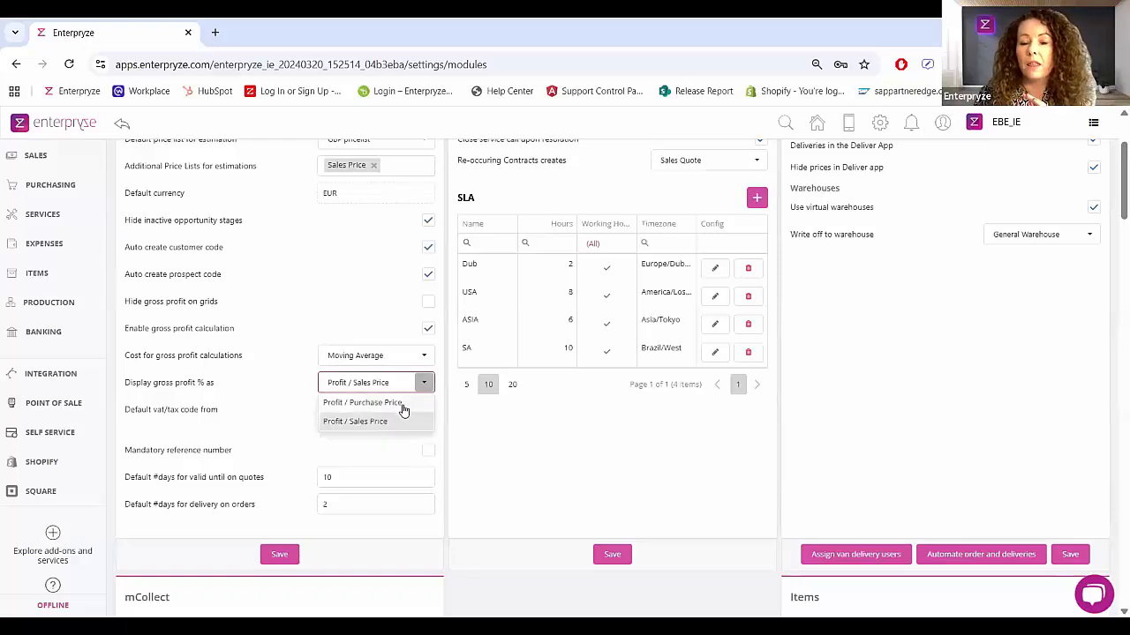
click(277, 386)
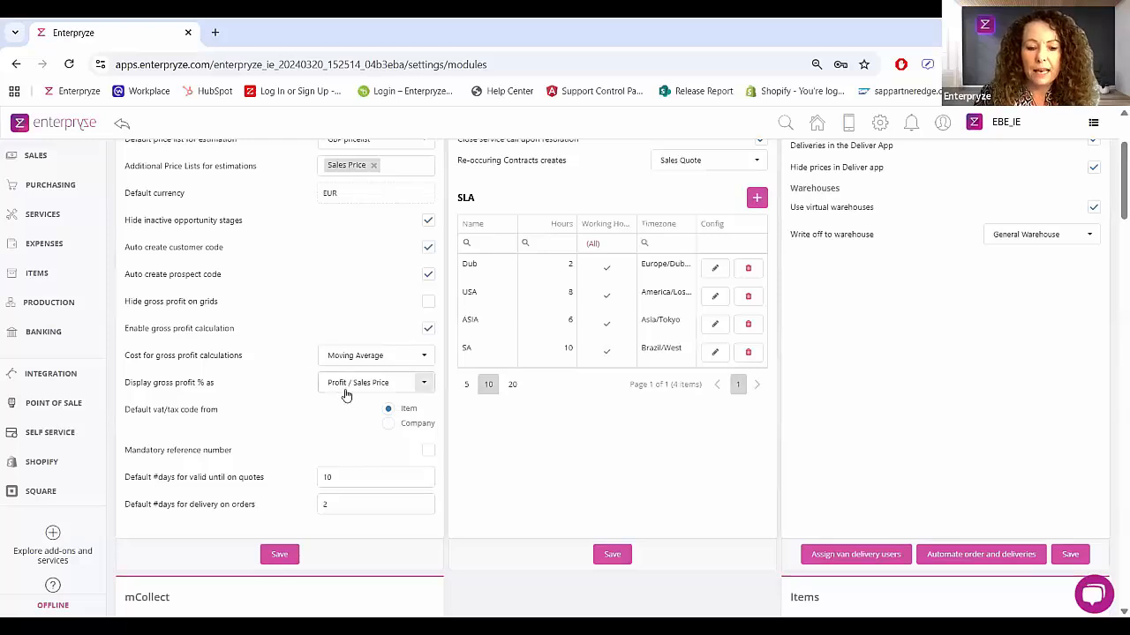
Step: Open the first Acme Sales order in the sales orders list
scroll(346, 395, up, 3)
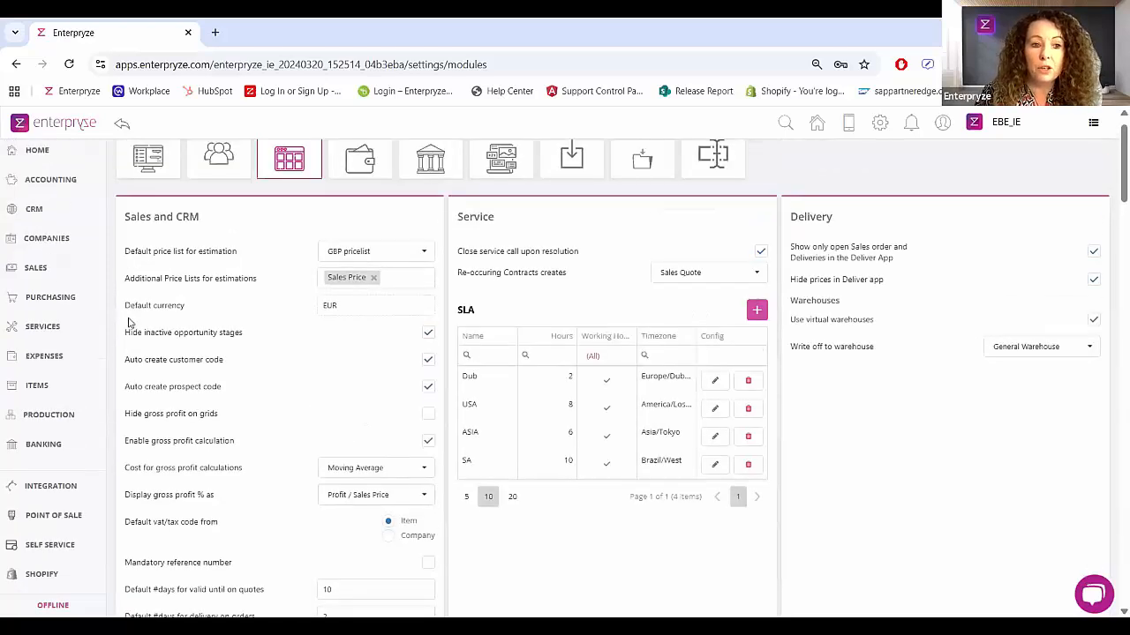
click(55, 303)
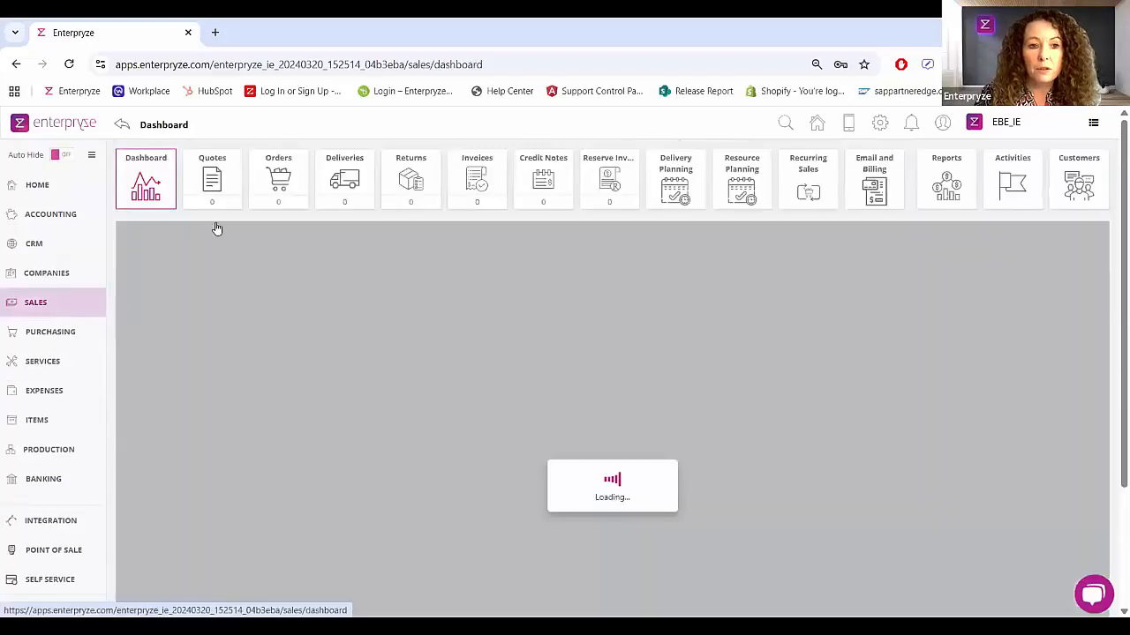
click(279, 181)
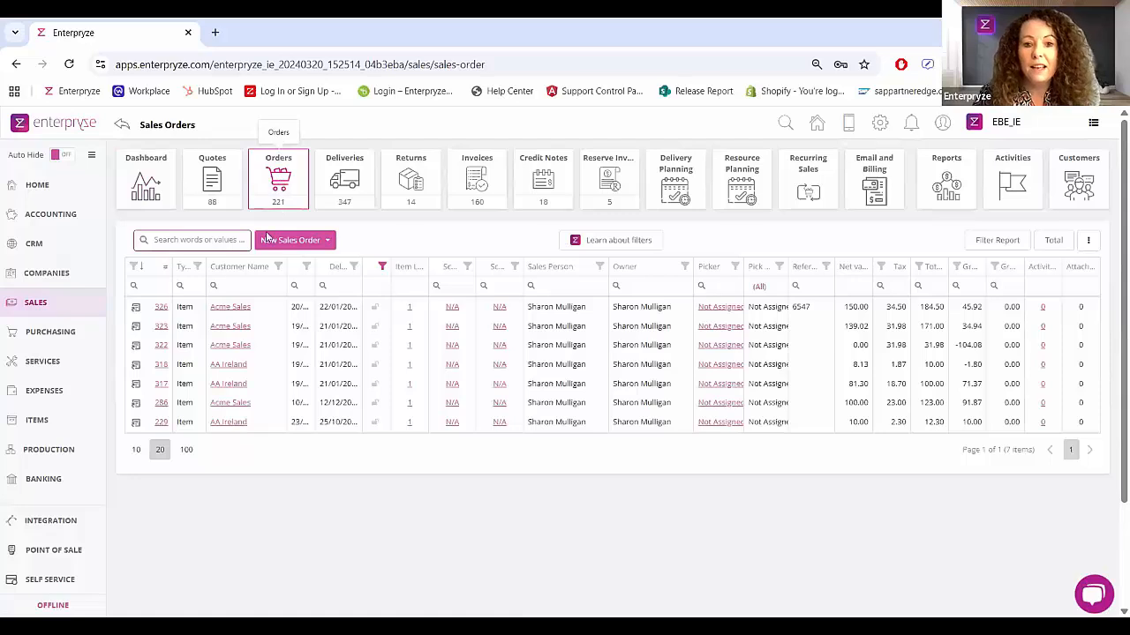
click(136, 309)
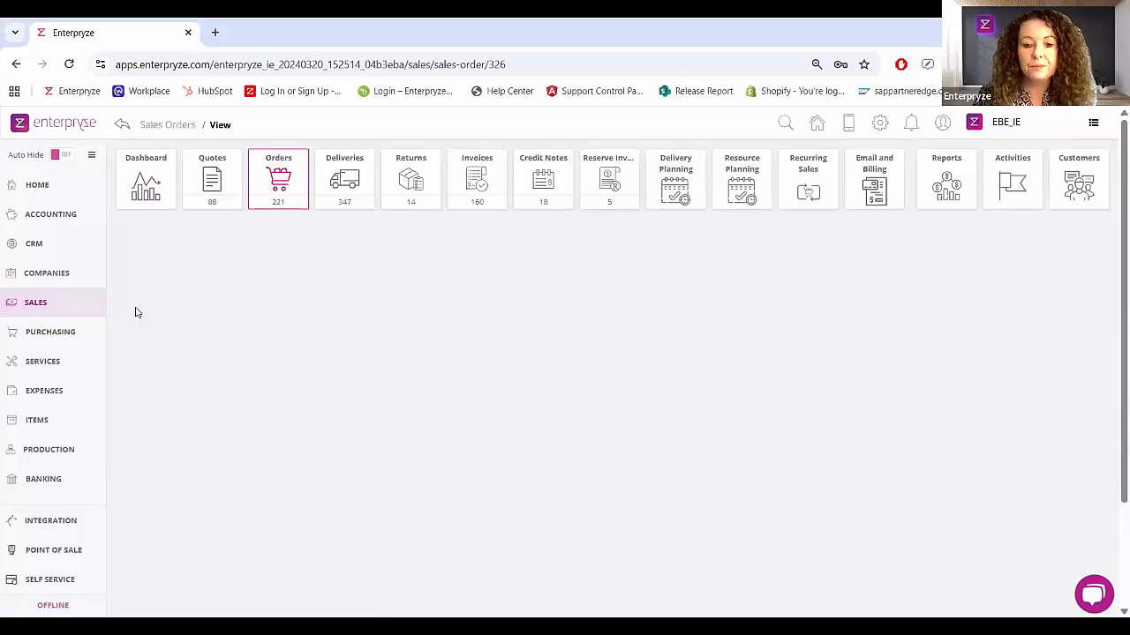
Step: Examine the gross profit and base cost columns in the order's item list and check which additional columns are available
scroll(157, 388, down, 1)
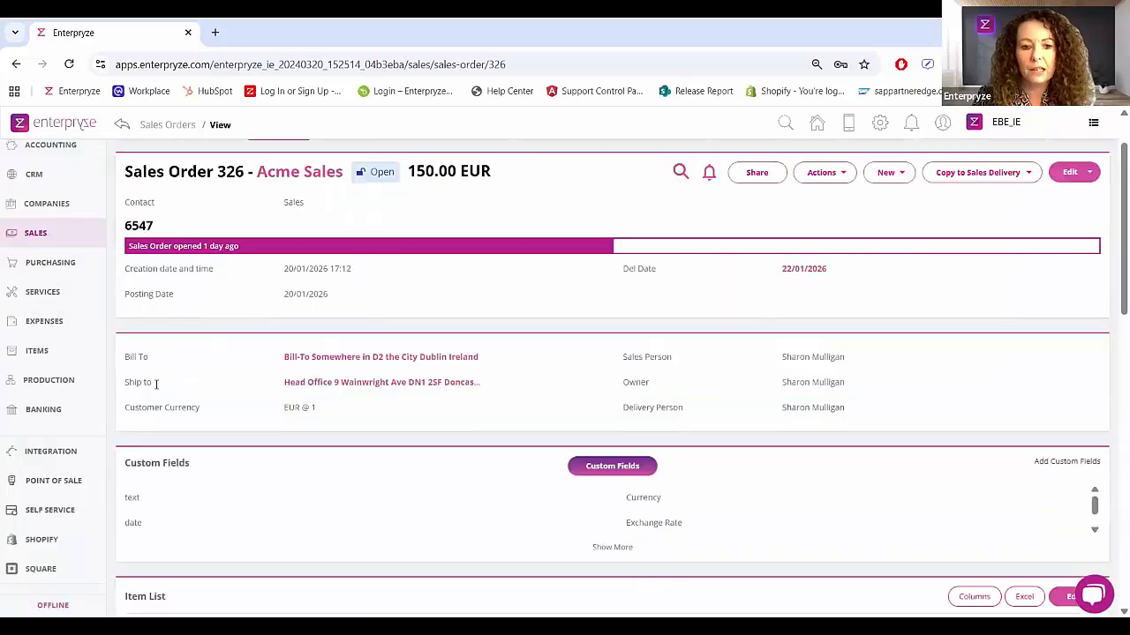
scroll(157, 384, down, 3)
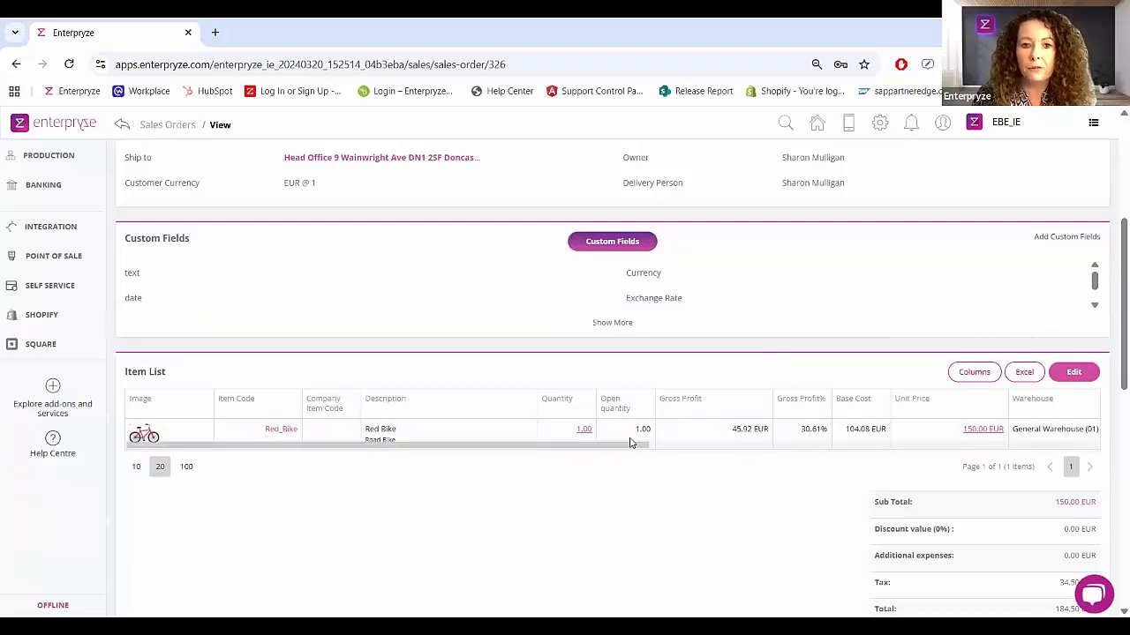
scroll(620, 395, up, 2)
scroll(621, 394, up, 2)
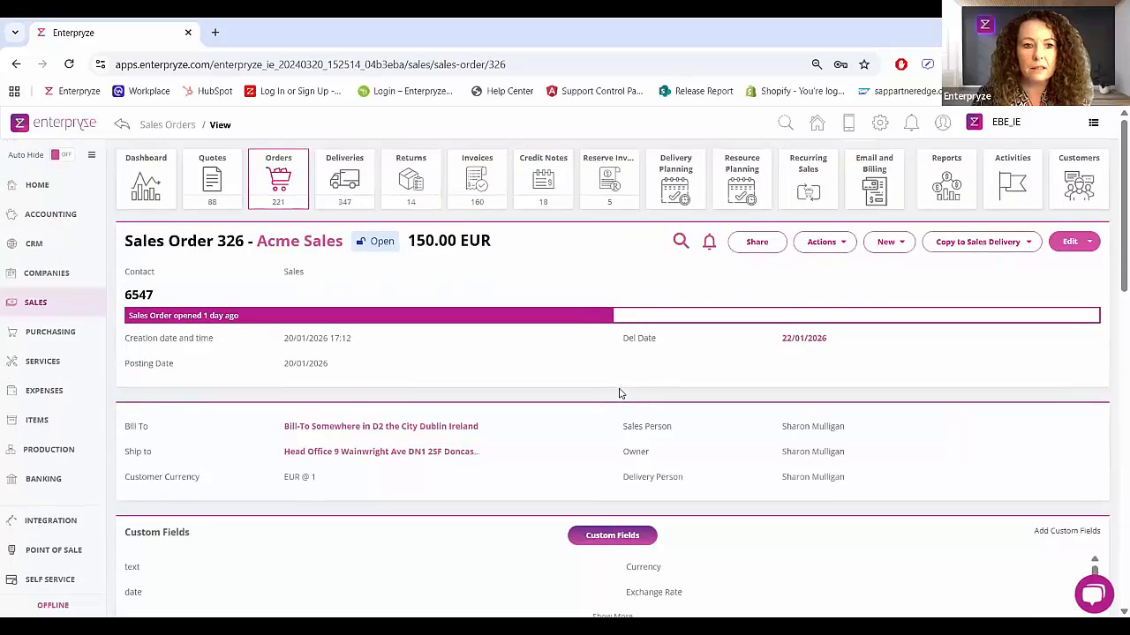
scroll(621, 395, down, 4)
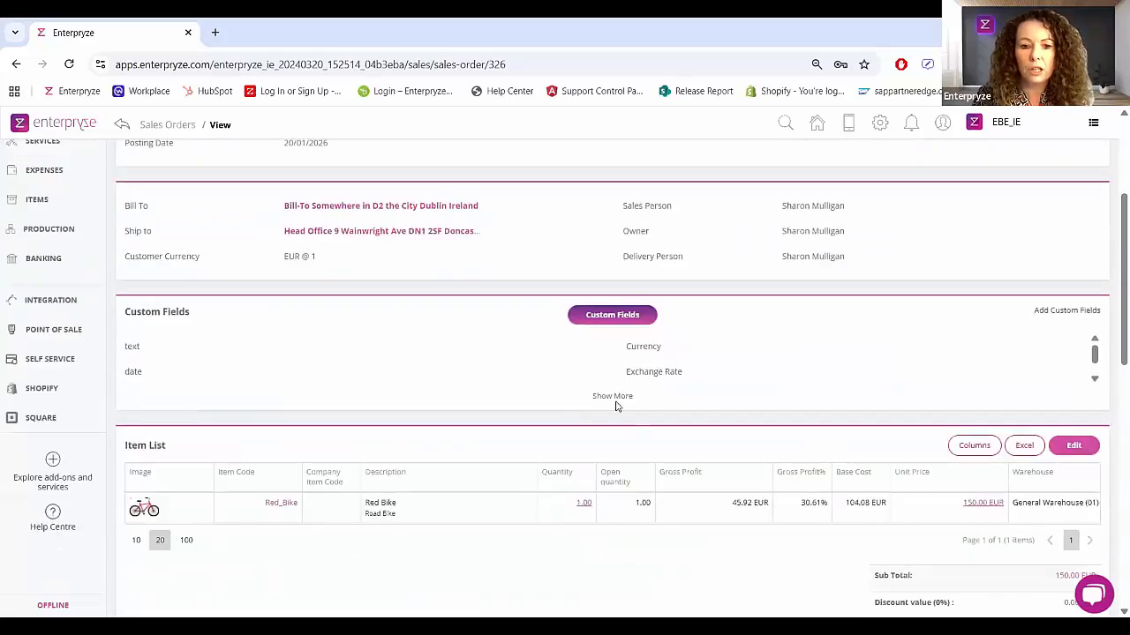
drag(590, 446, 645, 455)
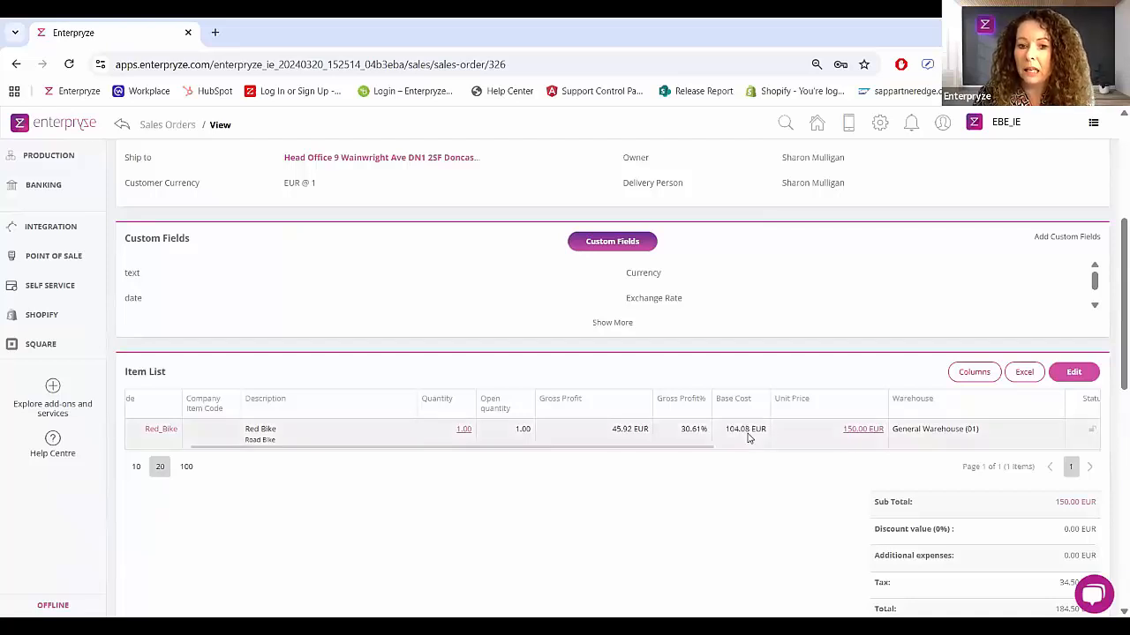
click(964, 375)
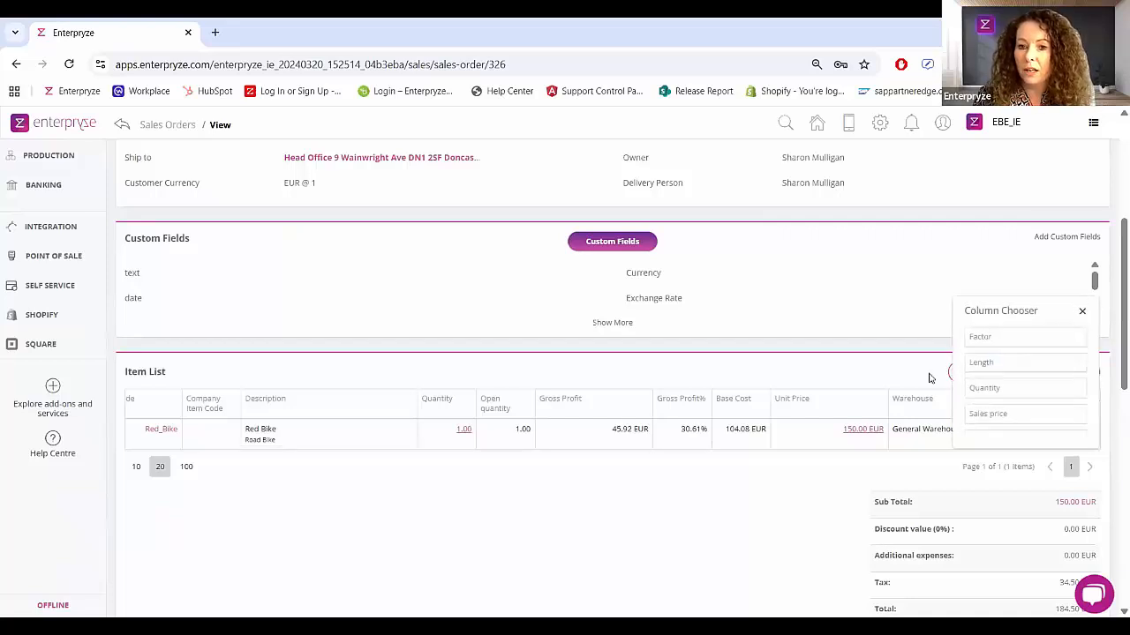
click(1082, 311)
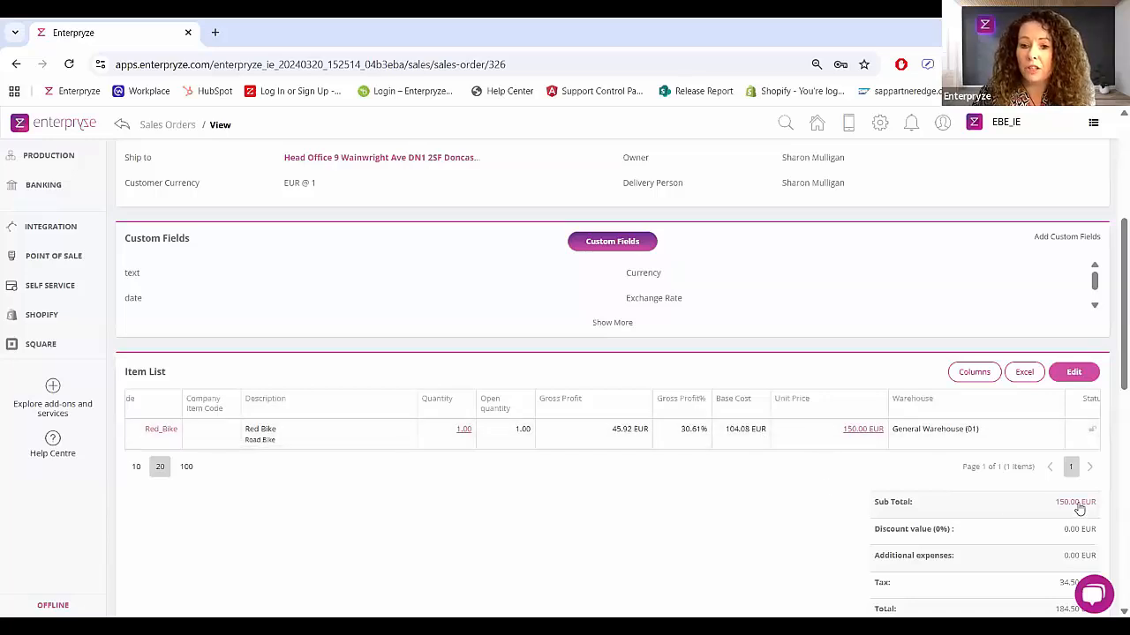
Step: View the order's total gross profit breakdown from its subtotal, then close the breakdown
drag(875, 504, 918, 505)
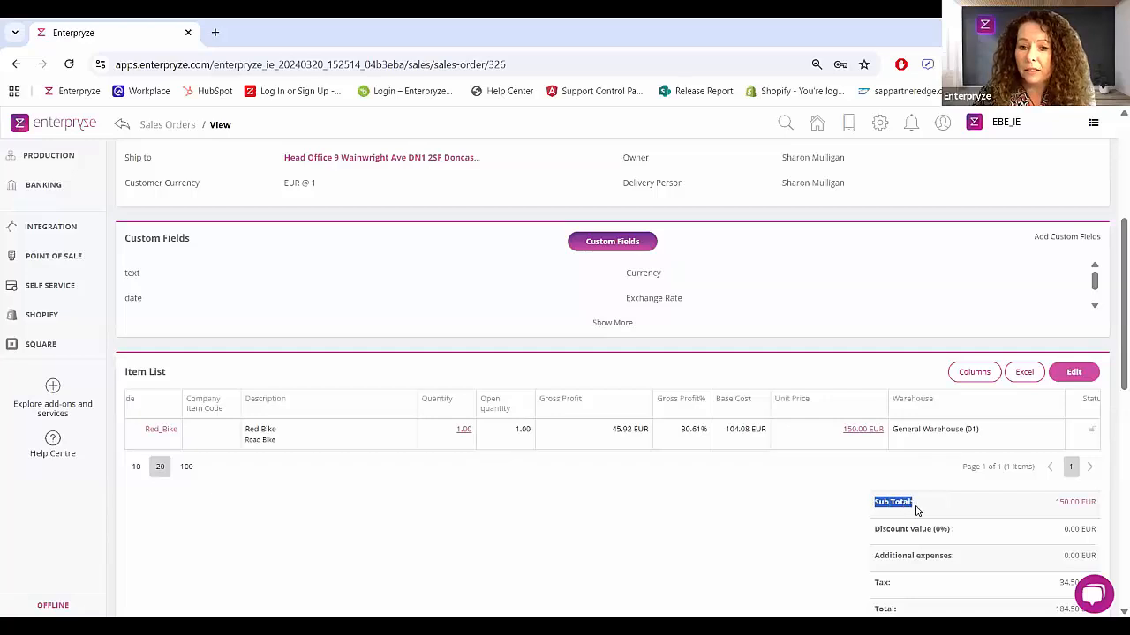
click(1070, 505)
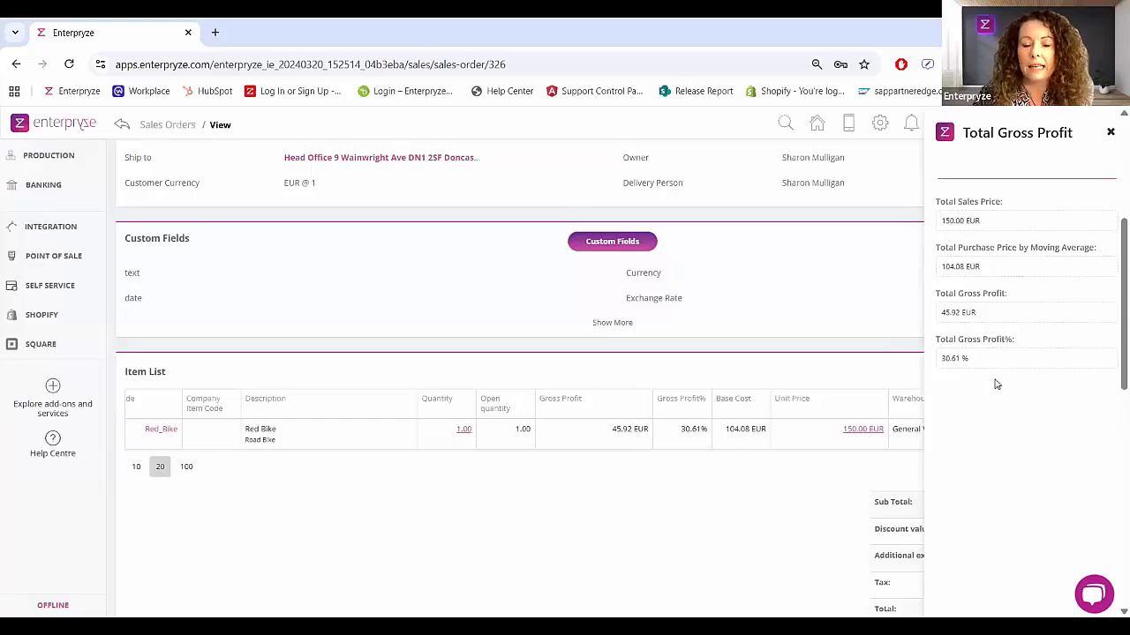
click(1110, 134)
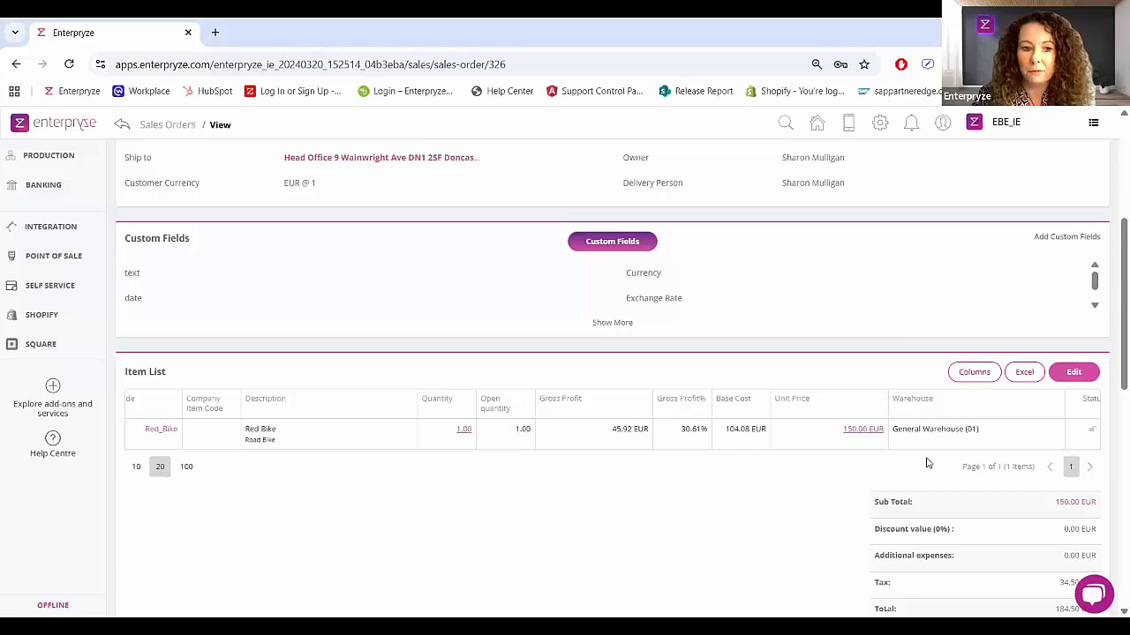
Step: Search the stock items for "red" and open the Red_Bike item's details
drag(195, 447, 123, 450)
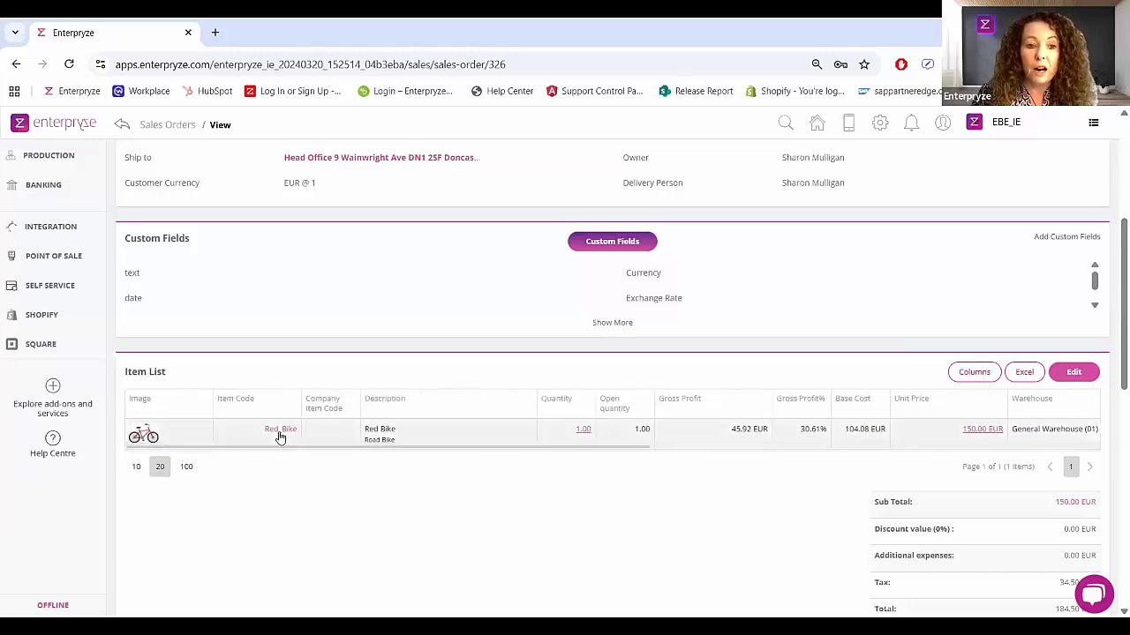
scroll(168, 424, up, 3)
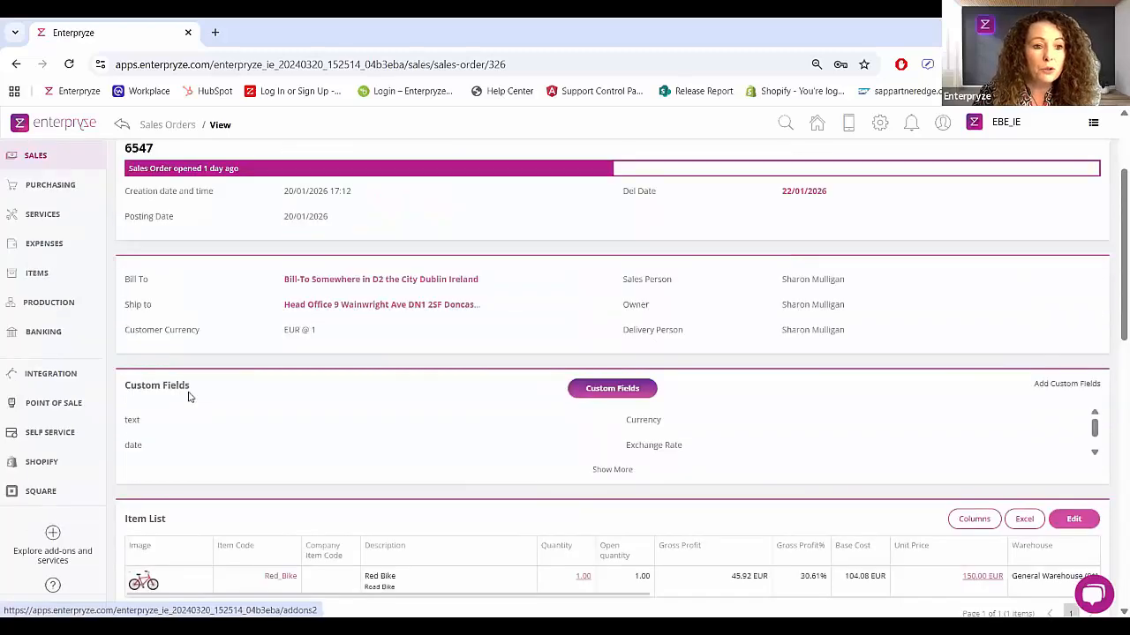
scroll(73, 419, up, 2)
click(72, 420)
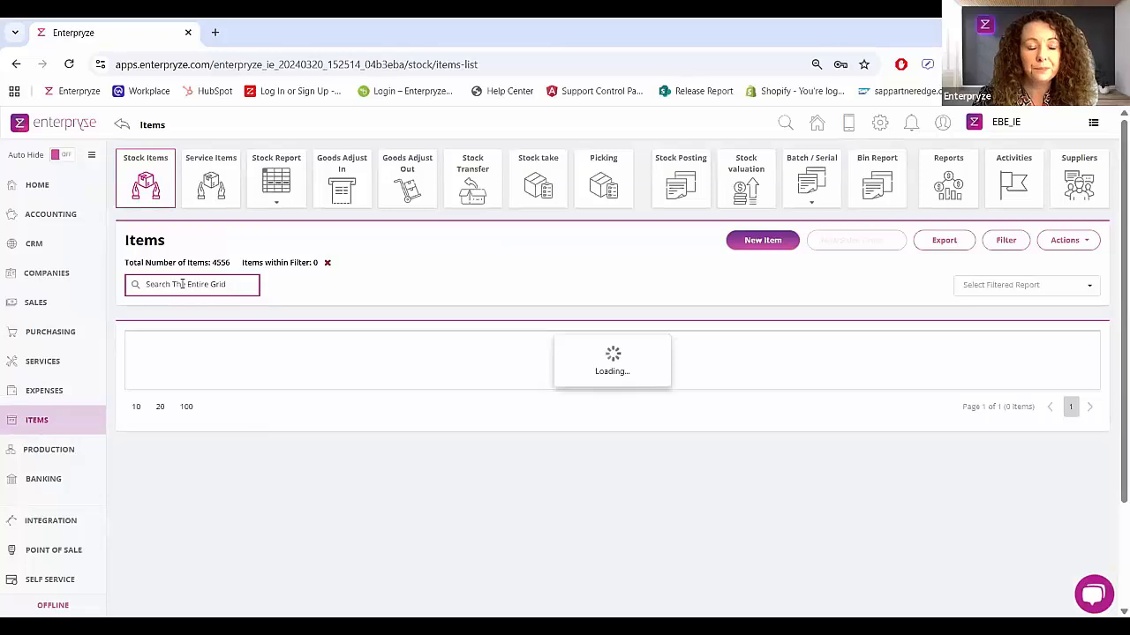
click(181, 285)
text(red)
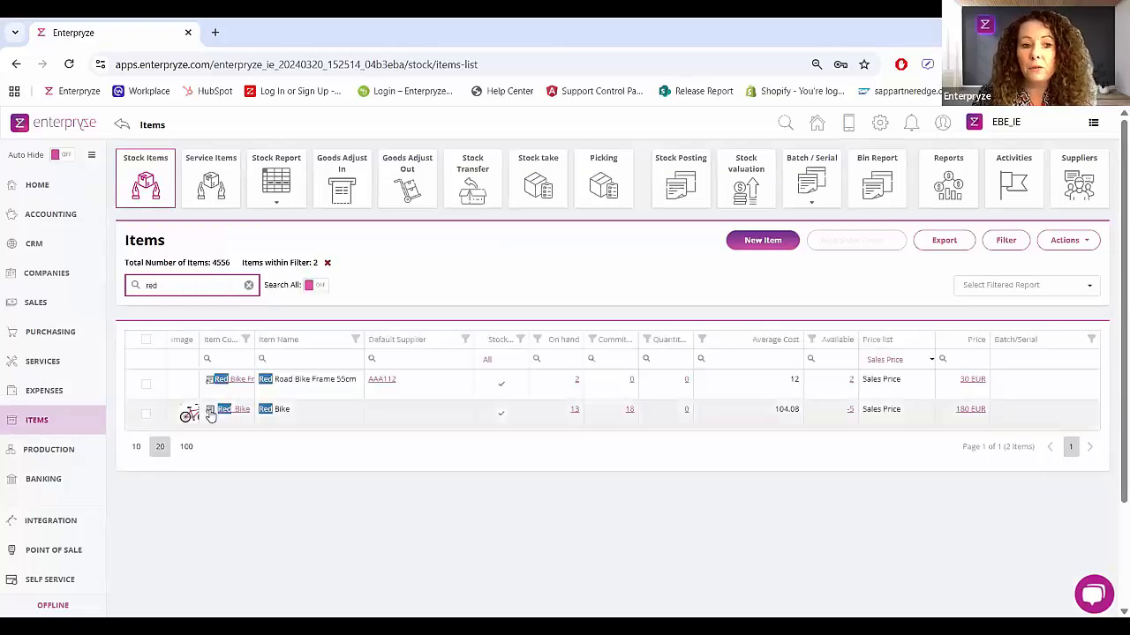
click(210, 411)
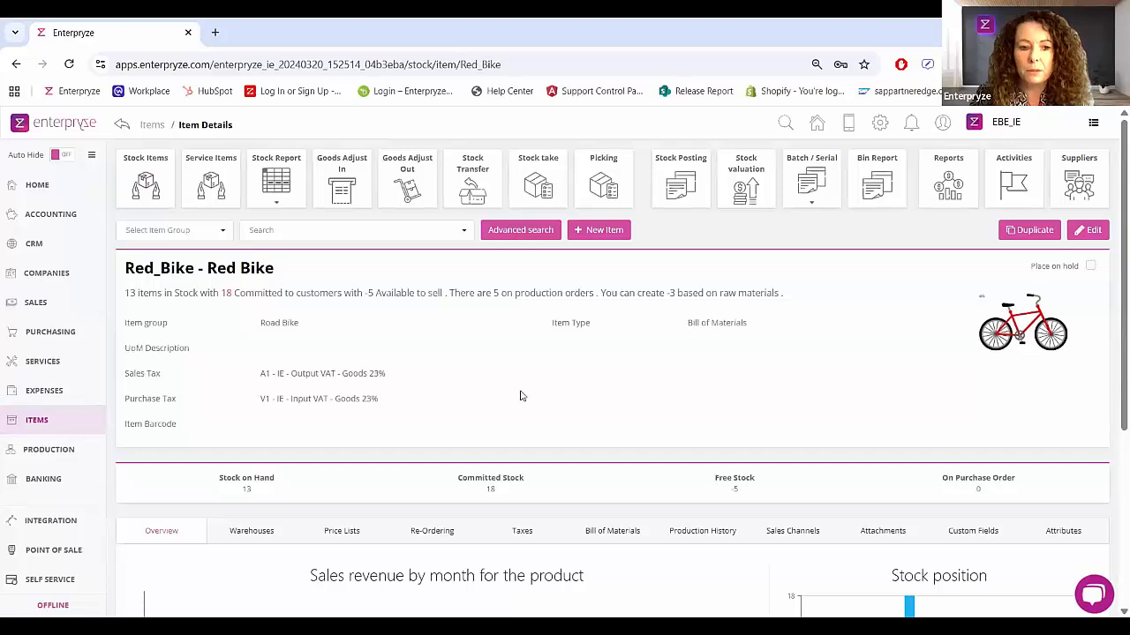
Step: Open the Red Bike's bill of materials and set its raw materials cost price to Moving Average
scroll(521, 397, down, 1)
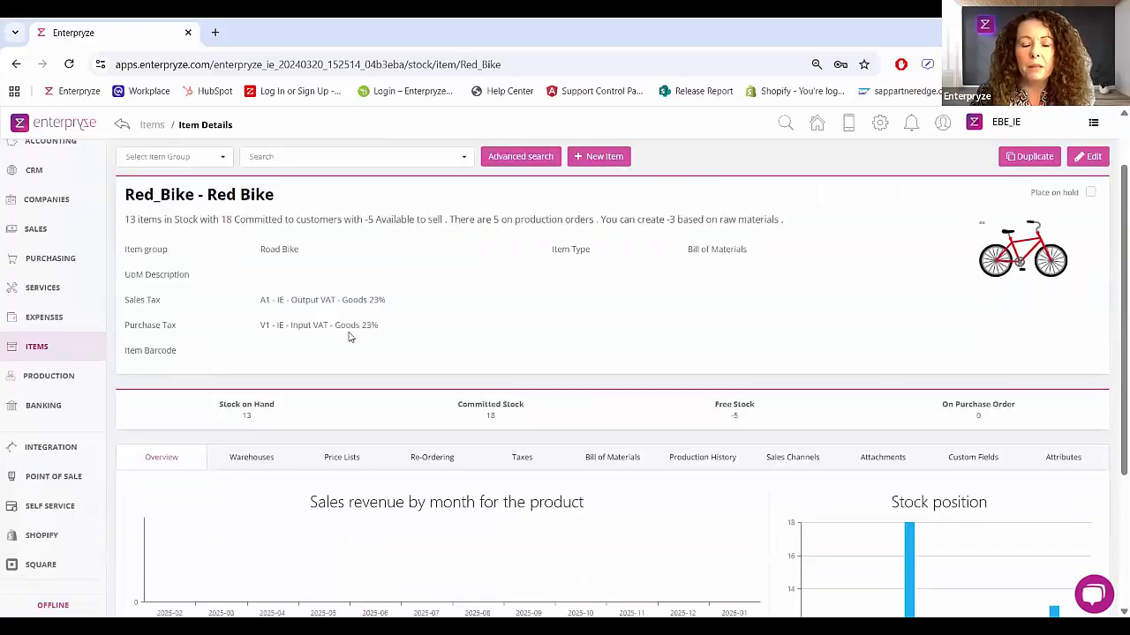
click(607, 467)
scroll(592, 446, down, 1)
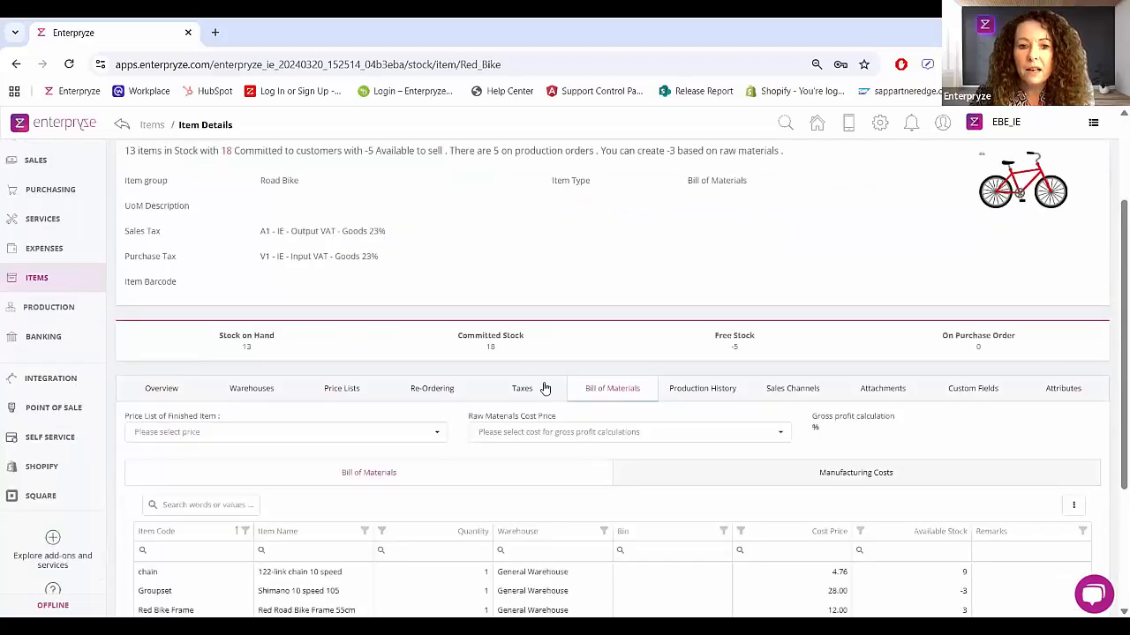
scroll(527, 354, down, 1)
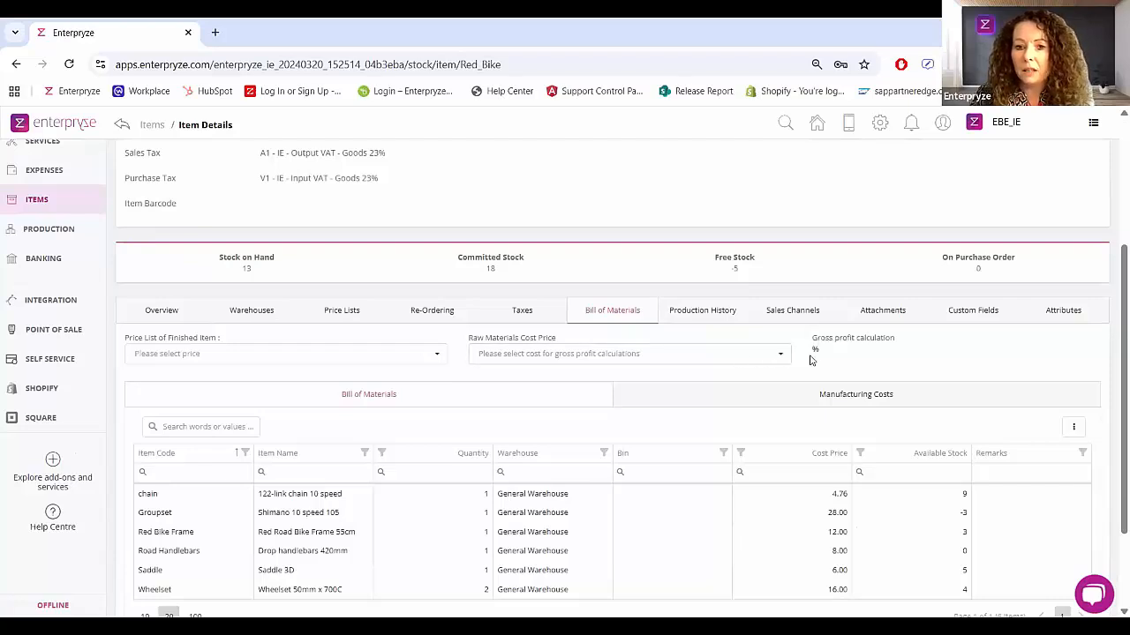
click(782, 355)
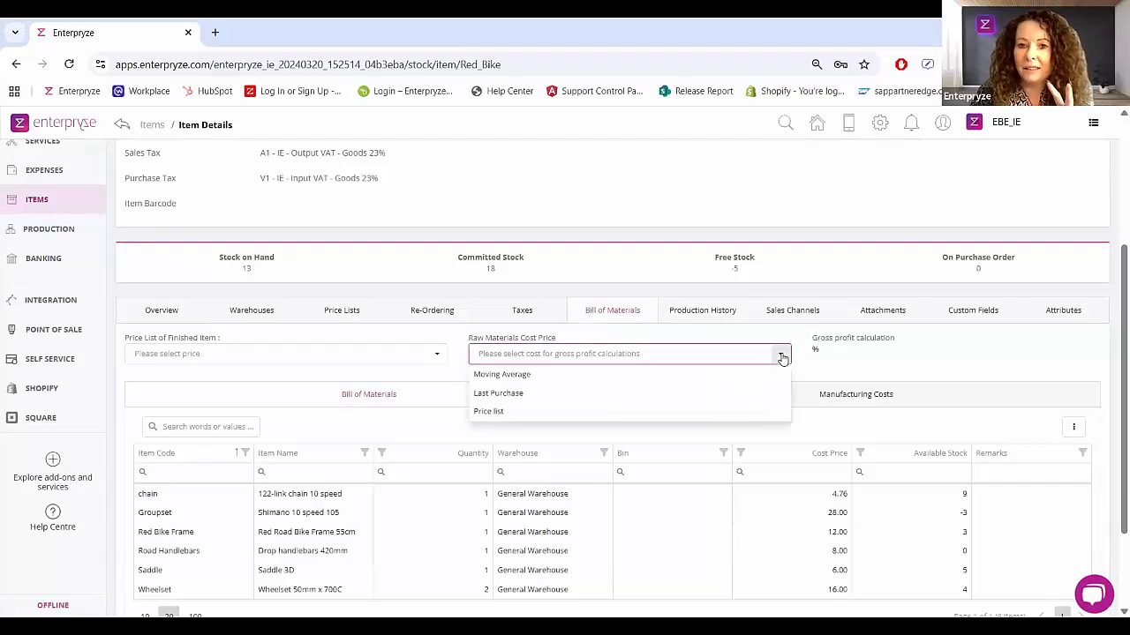
click(519, 378)
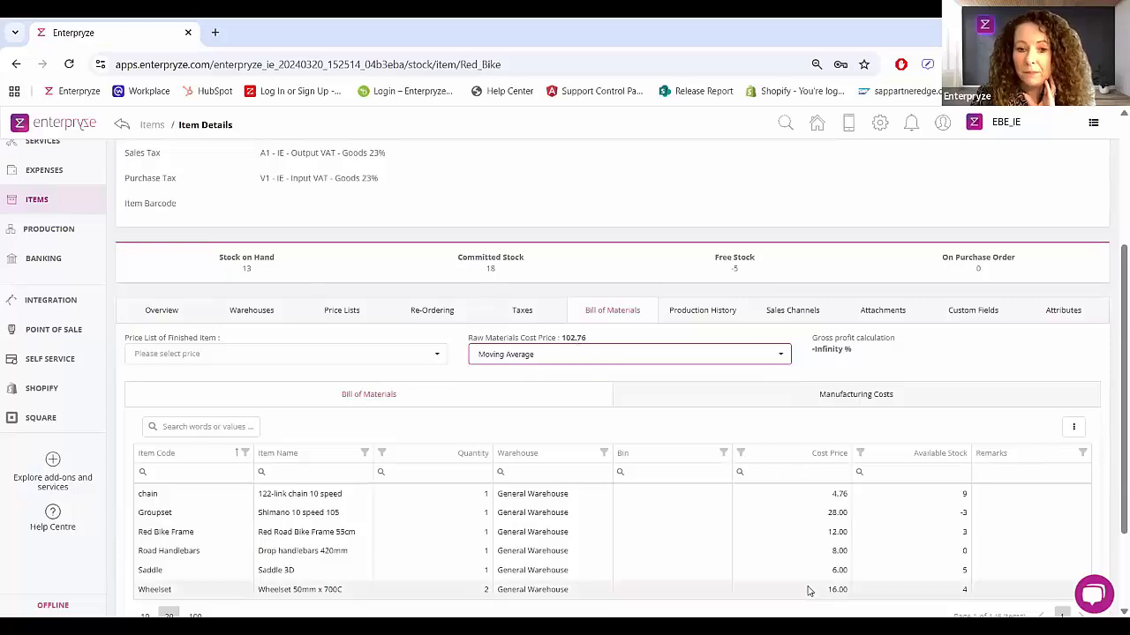
Step: Review the component list and show the manufacturing costs for the Red Bike
scroll(808, 591, down, 1)
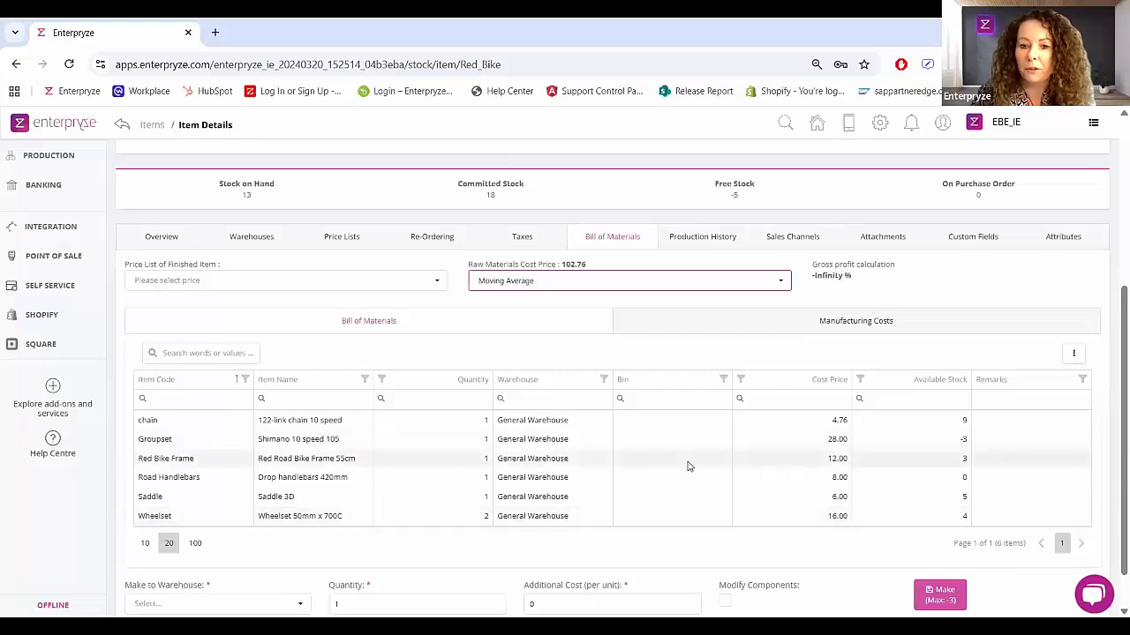
click(747, 327)
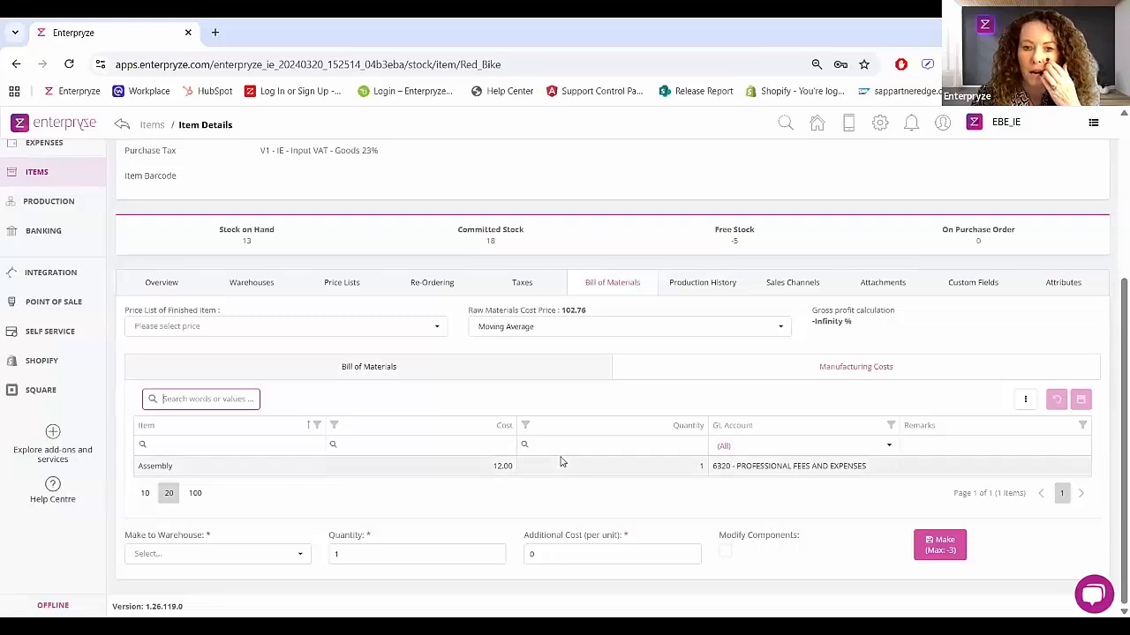
Step: Return to the component list and try Last Purchase as the raw materials cost price before restoring Moving Average
scroll(559, 461, up, 1)
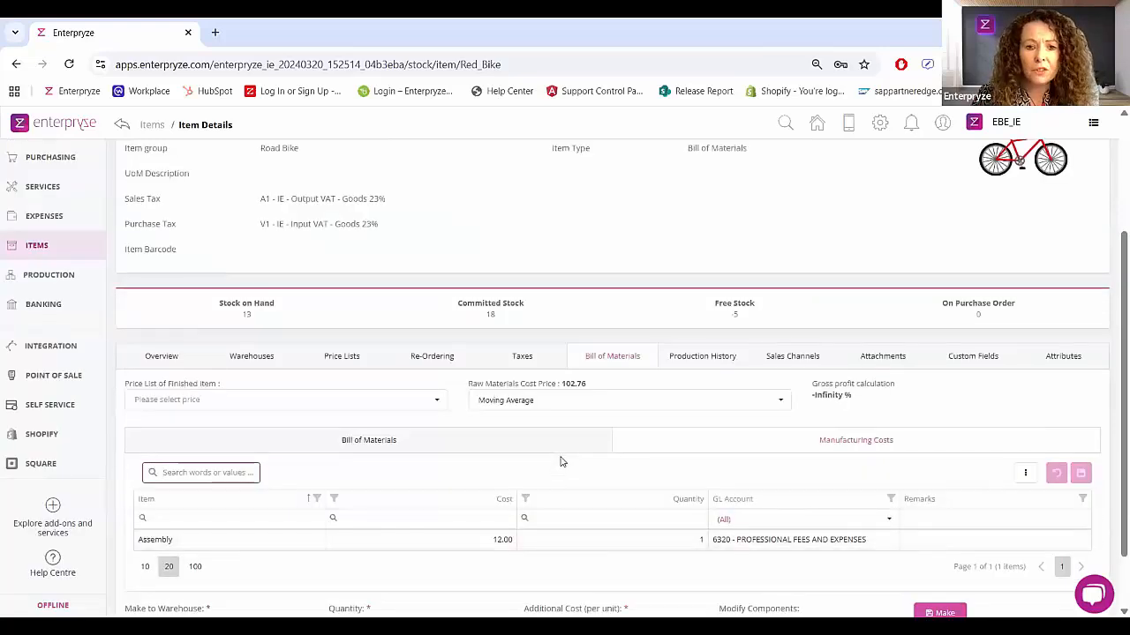
click(529, 449)
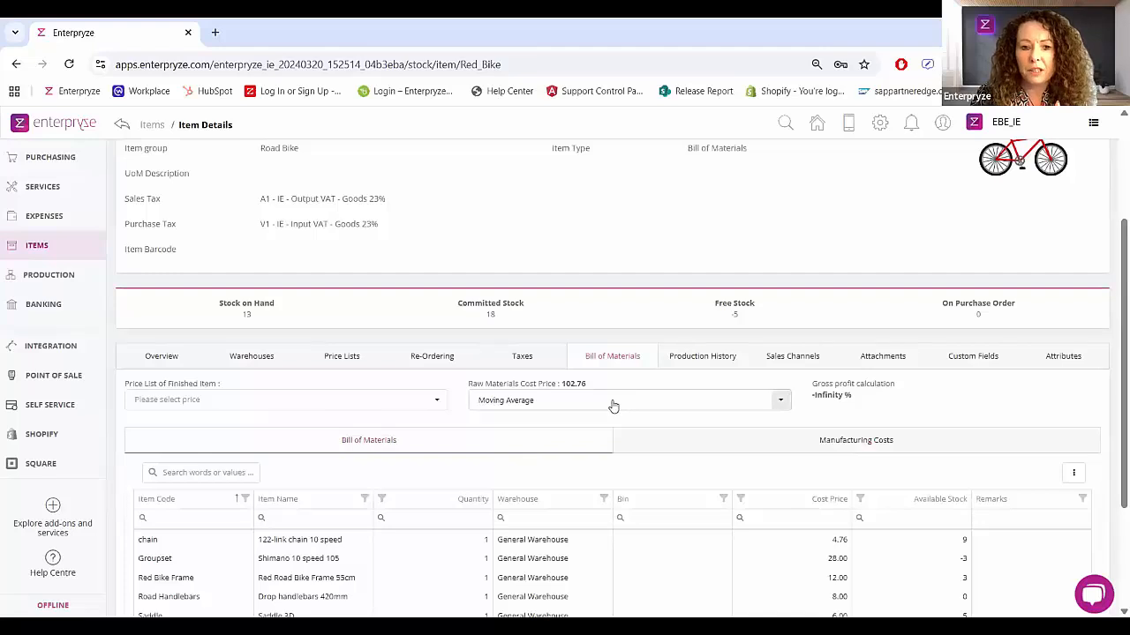
click(530, 402)
click(525, 420)
click(543, 404)
click(522, 438)
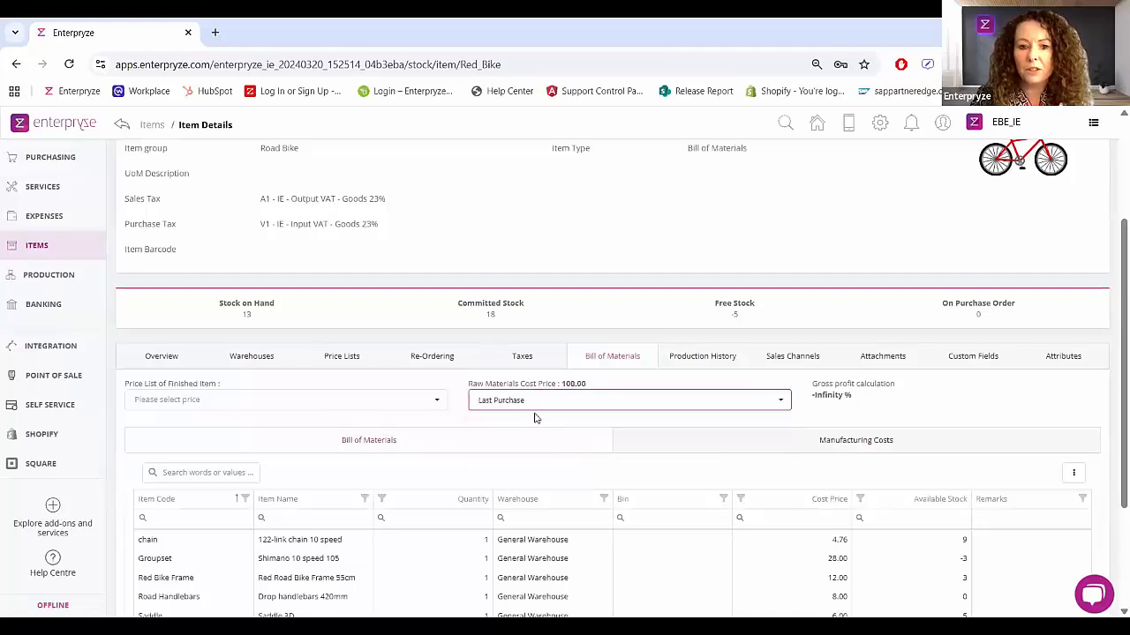
click(532, 404)
click(503, 420)
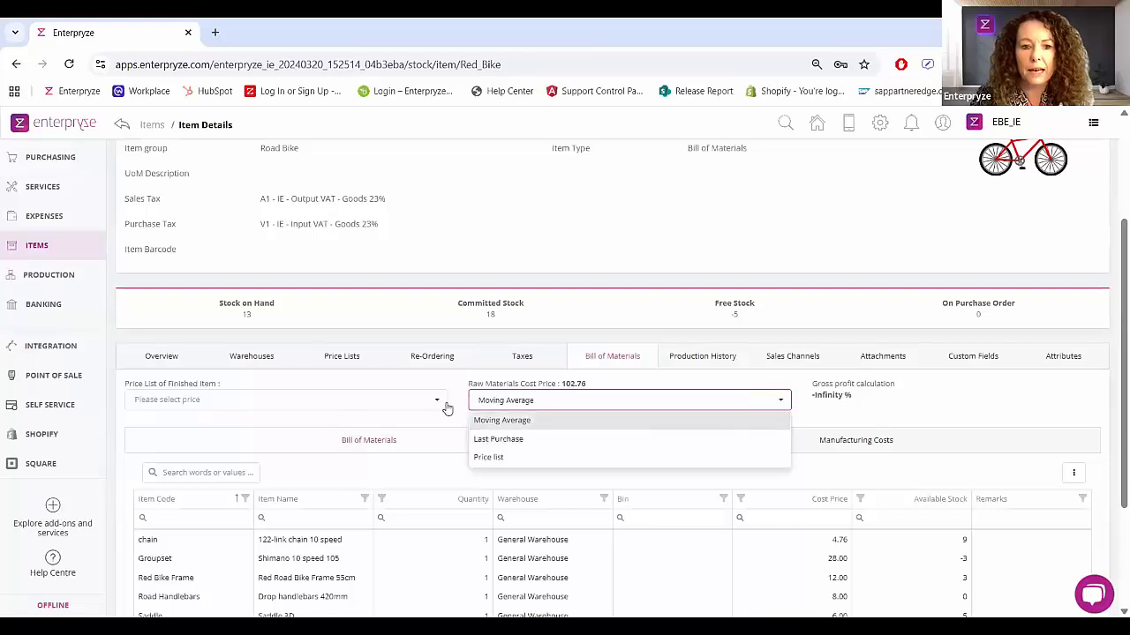
Step: Set the finished Red Bike's price list to Cost Price for the gross profit calculation
click(439, 402)
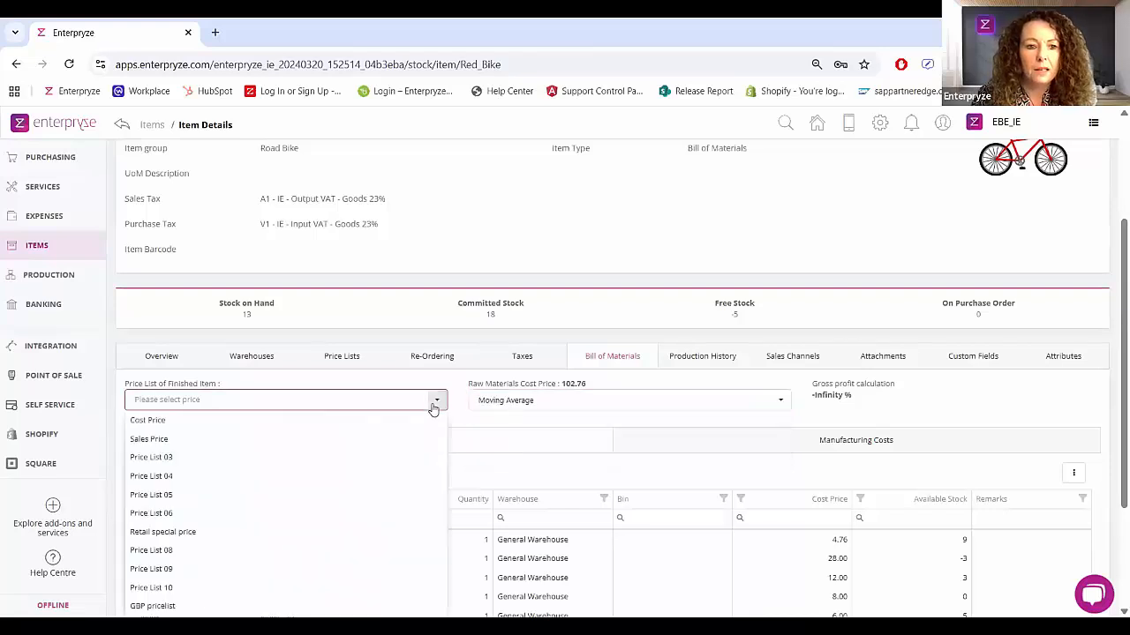
click(208, 421)
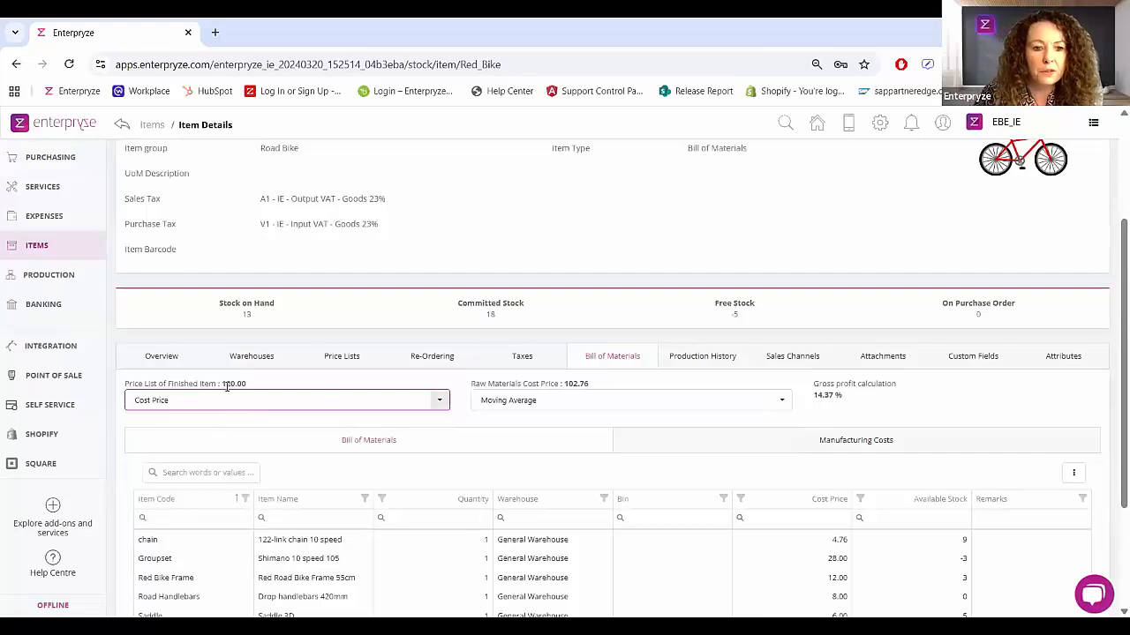
click(437, 401)
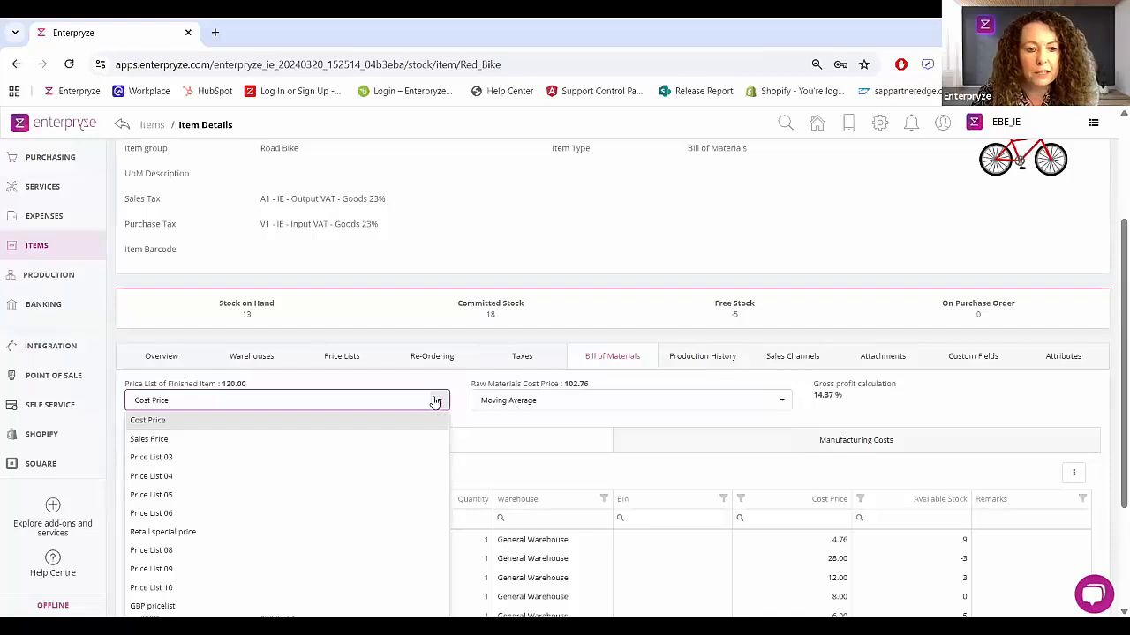
click(671, 406)
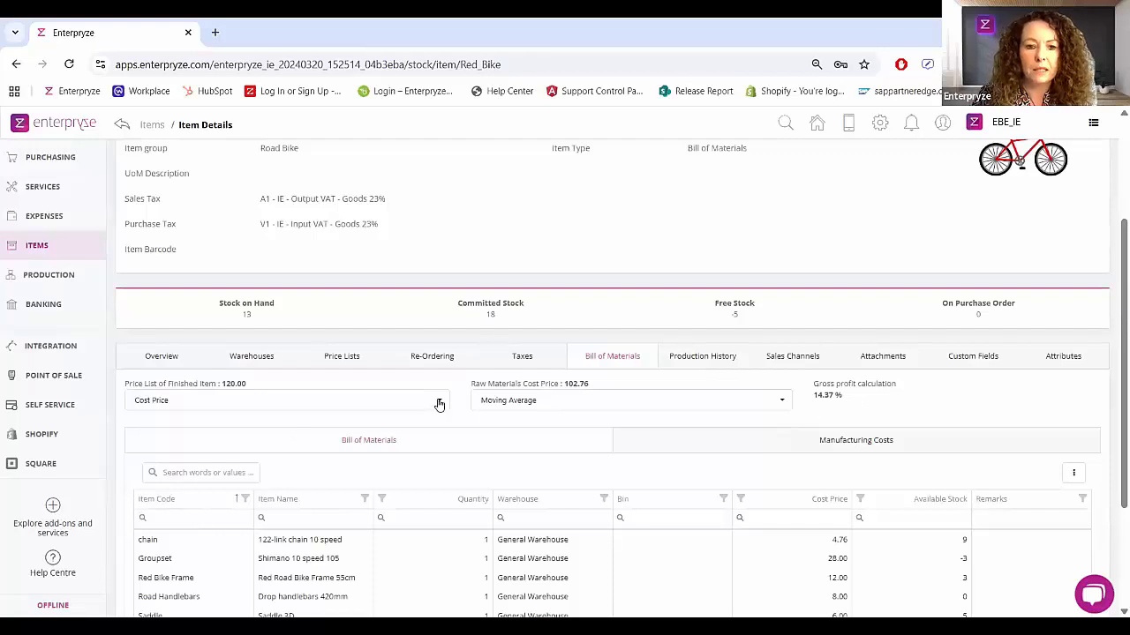
Step: Set the finished Red Bike's price list to Sales Price for the gross profit calculation
click(186, 402)
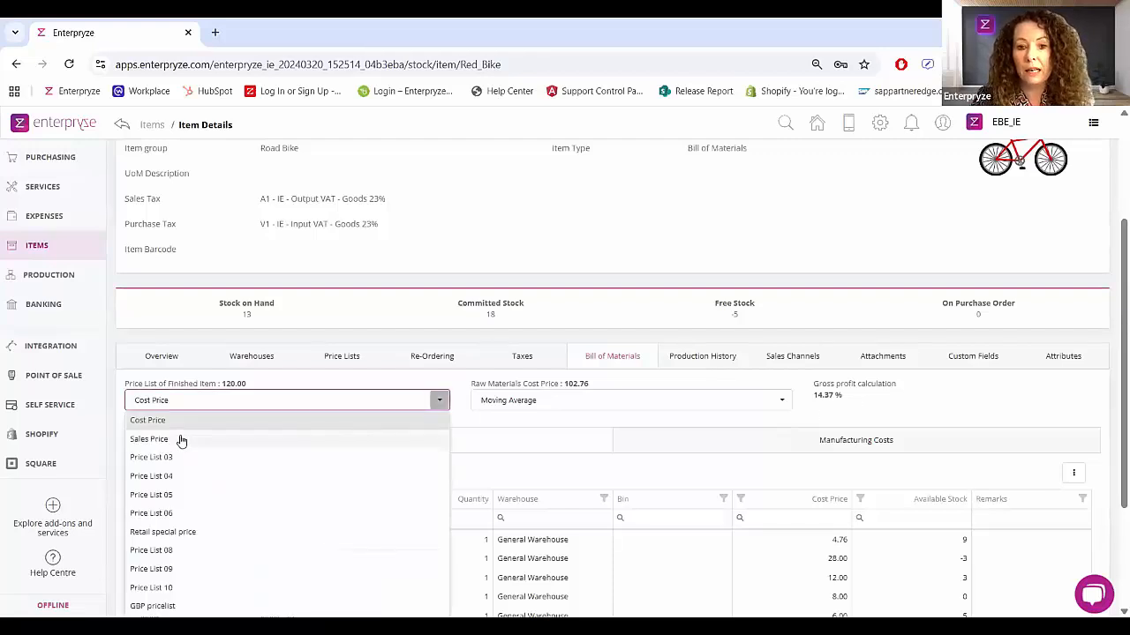
click(150, 439)
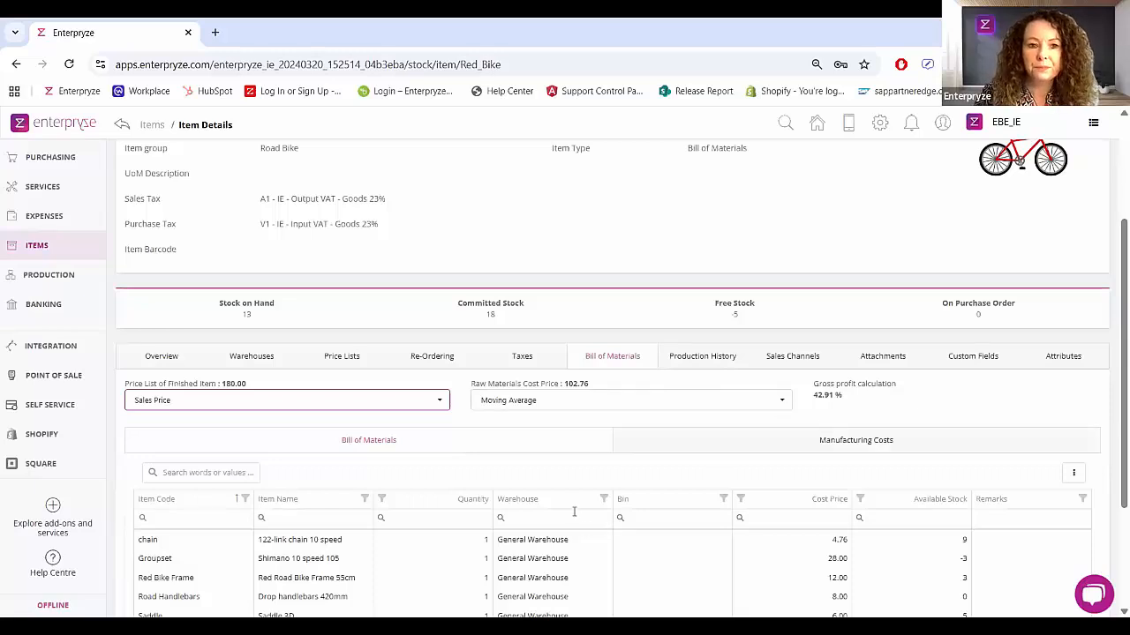
scroll(574, 512, up, 3)
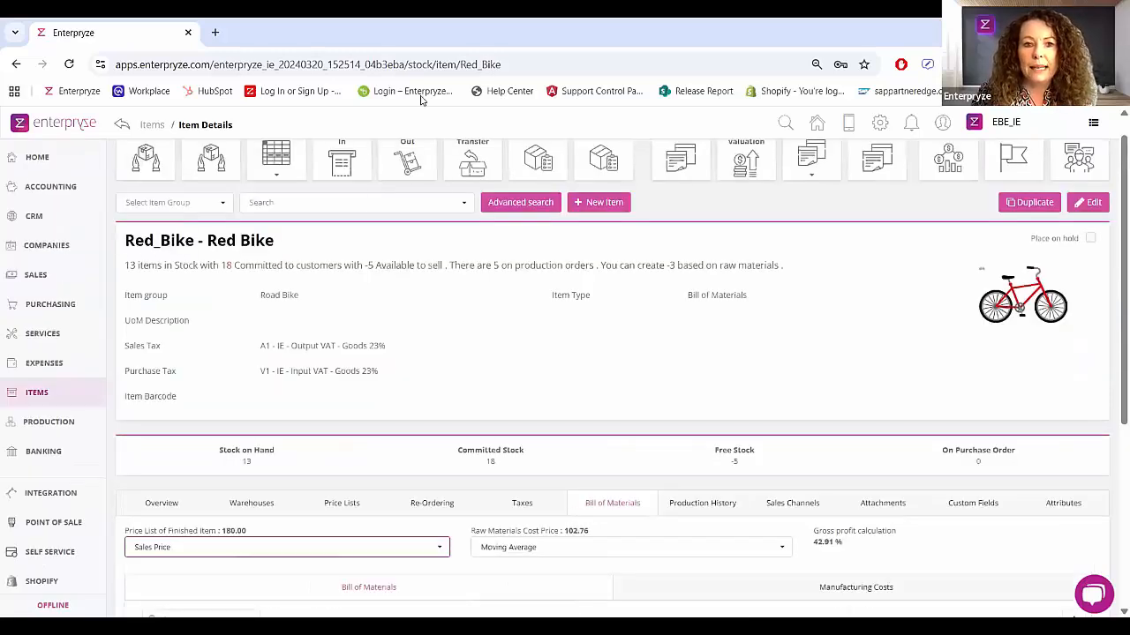
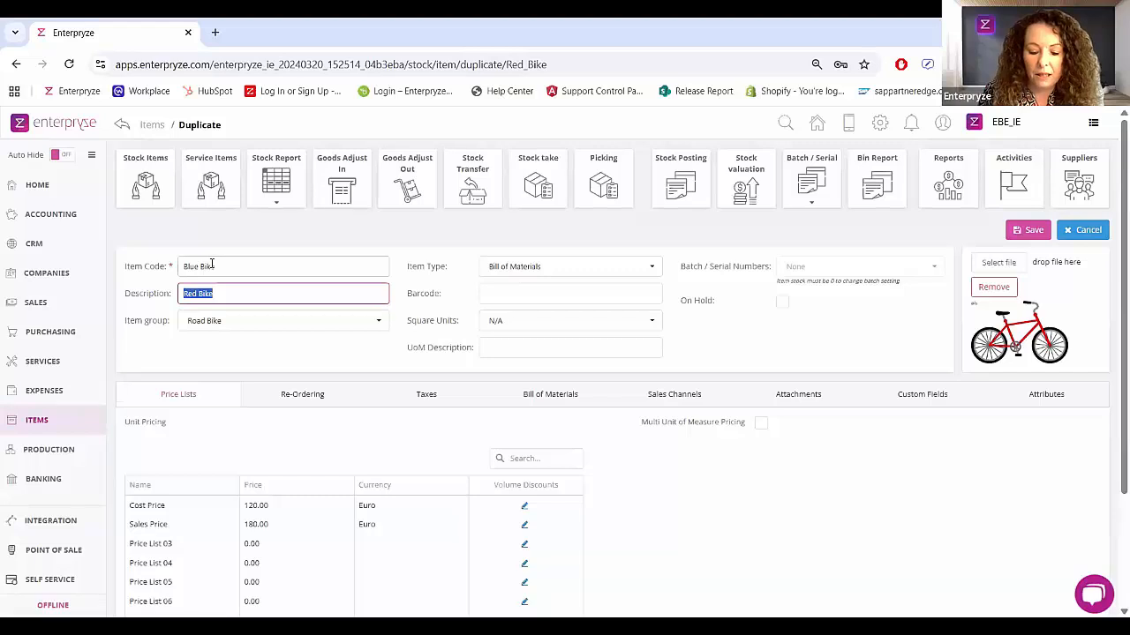
Step: Change the duplicated item's description to Blue Bike
key(Delete)
key(Delete)
key(Delete)
key(Delete)
text(Blue)
key(Tab)
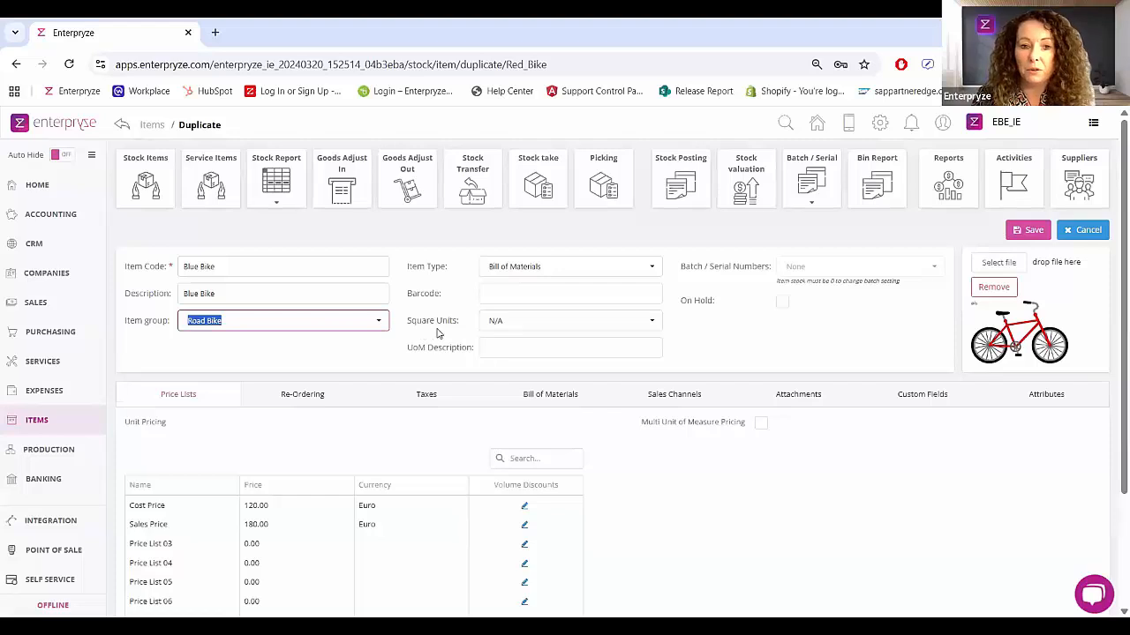
Step: Review the available item groups and choose Bill of Materials as the Blue Bike's item type
click(377, 322)
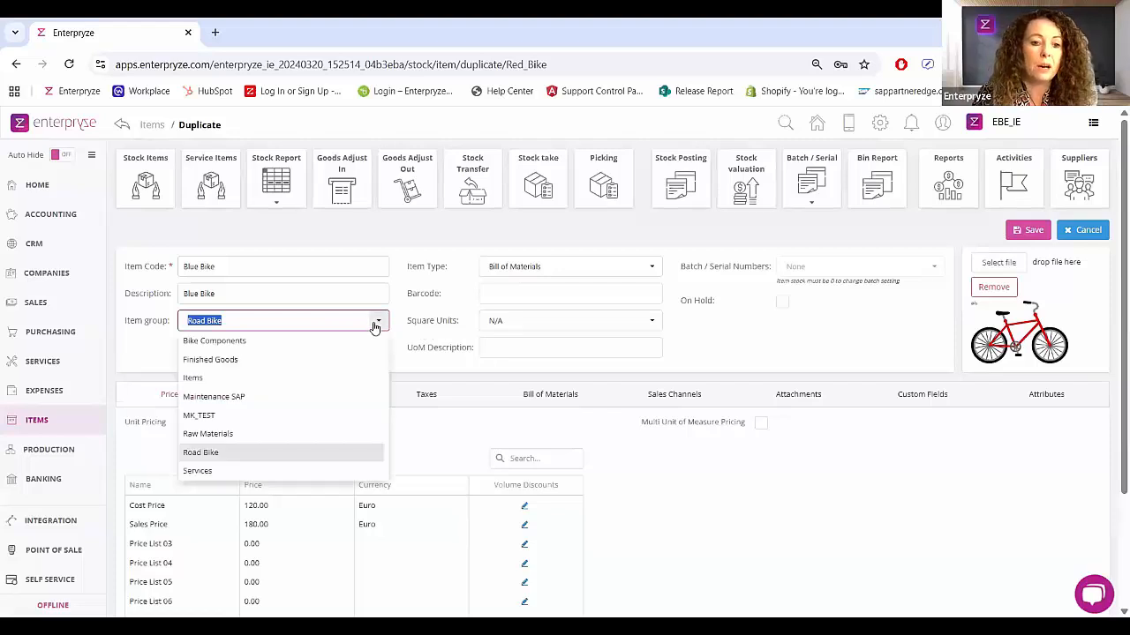
click(152, 347)
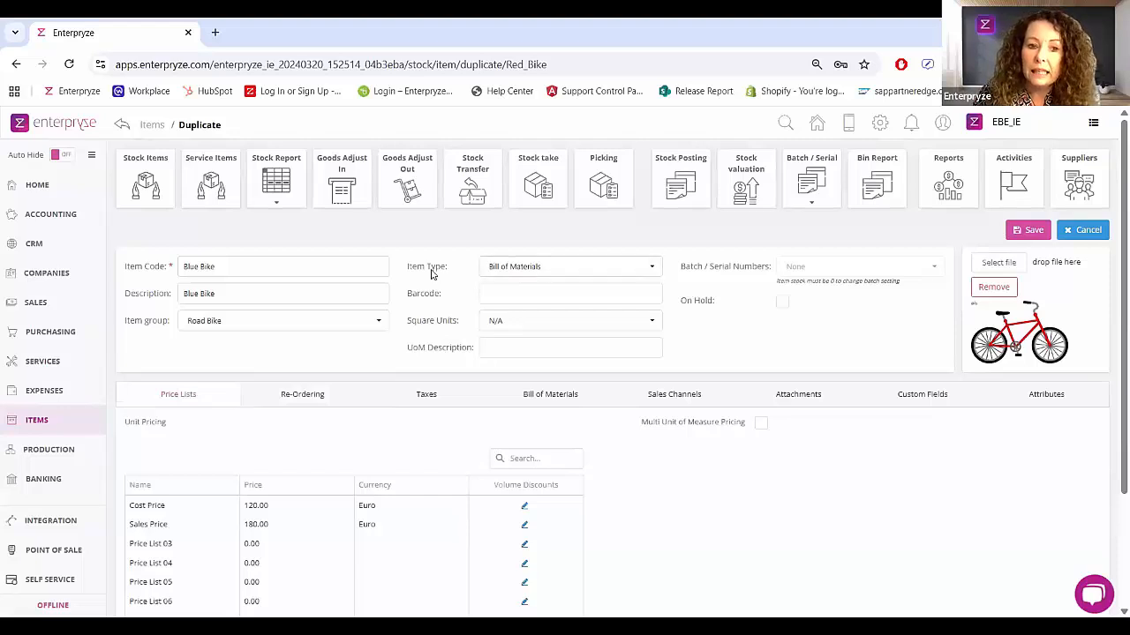
click(611, 273)
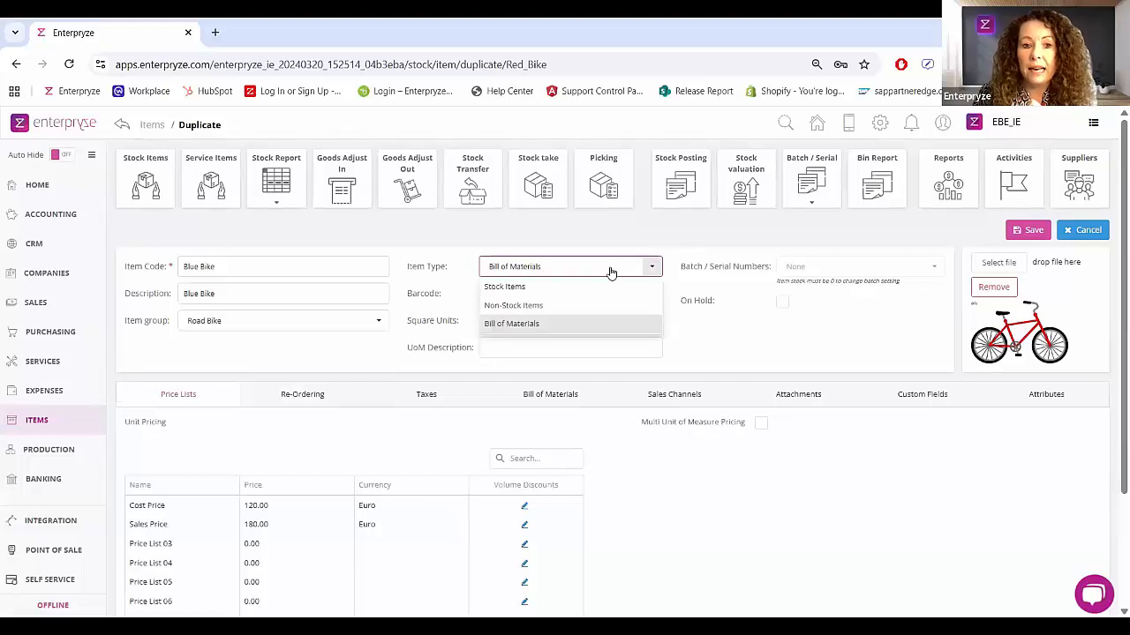
click(535, 324)
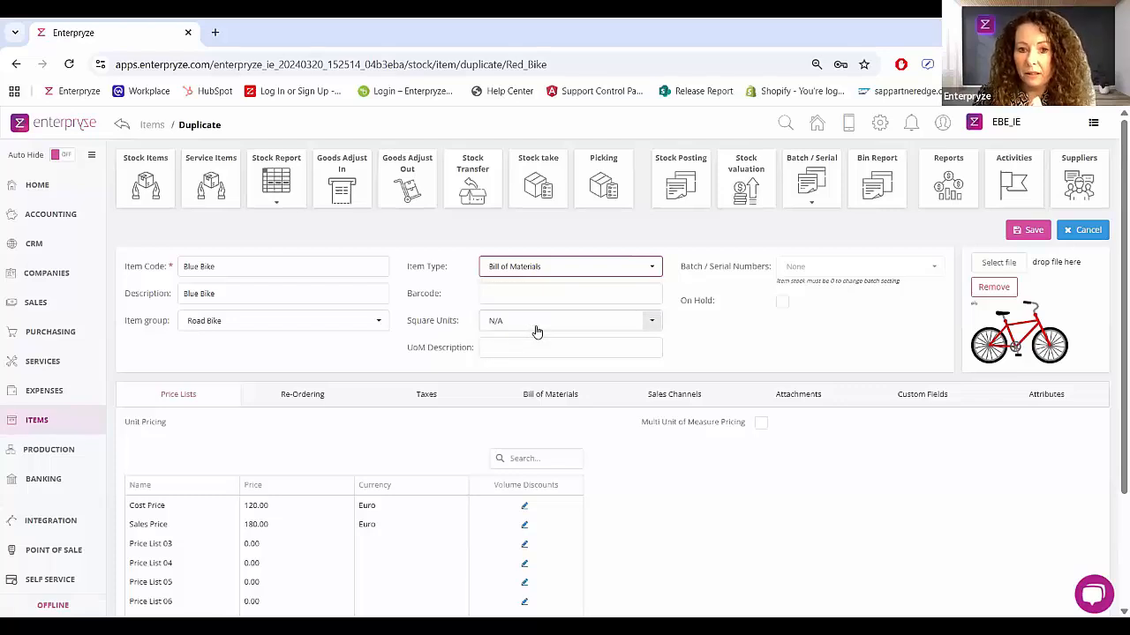
click(782, 333)
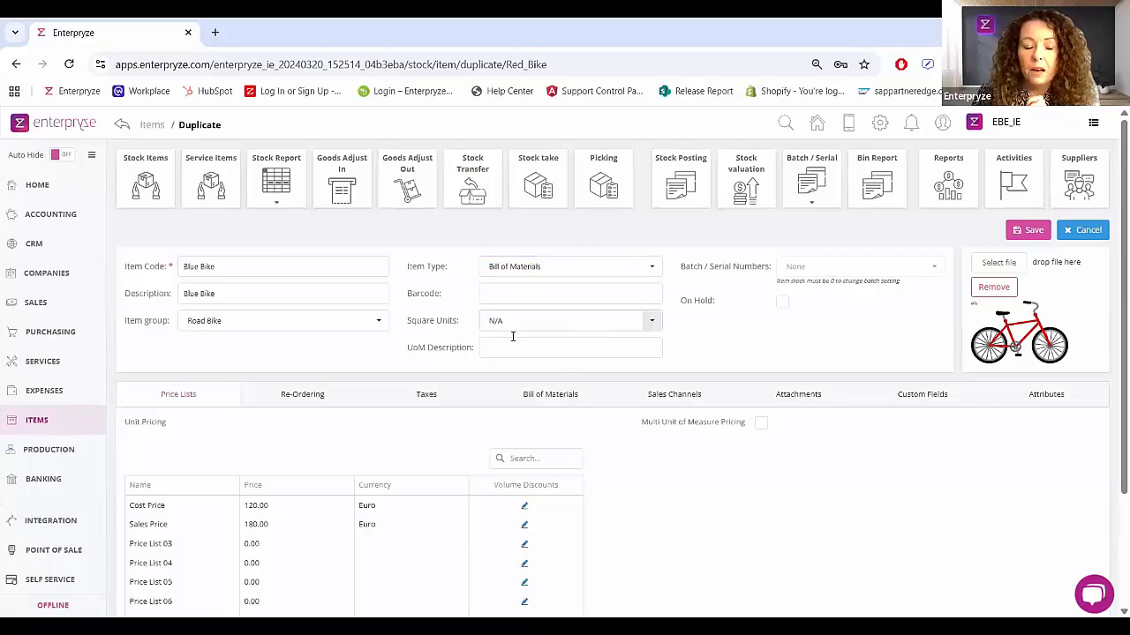
Step: Set the Blue Bike's Sales Price to 160.00 and keep its currency as Euro
scroll(389, 427, down, 2)
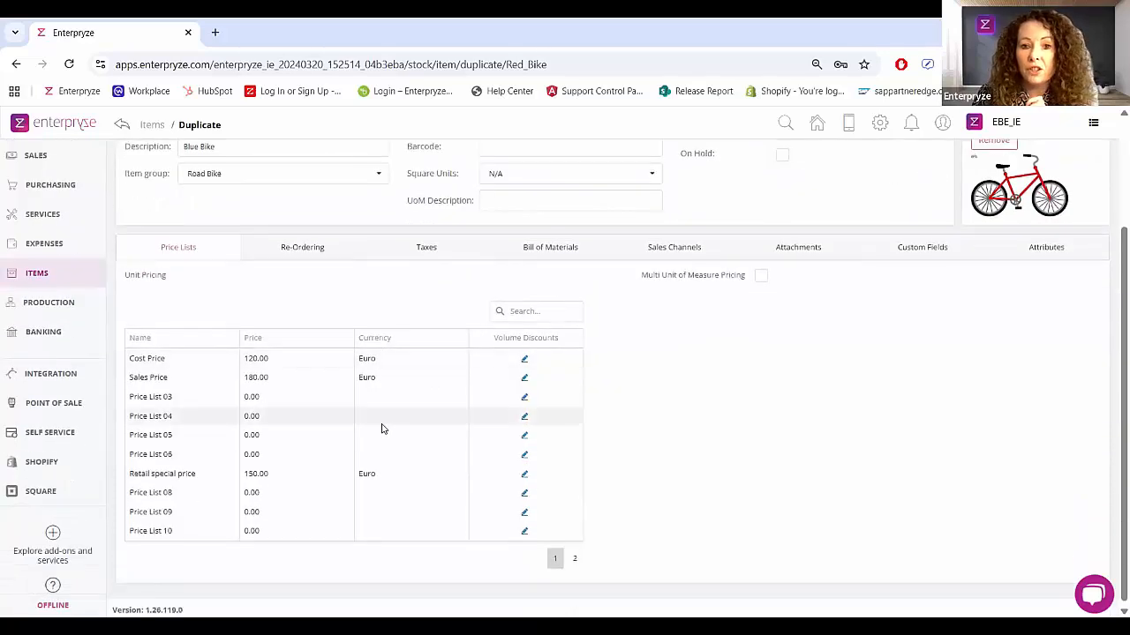
scroll(384, 429, up, 1)
scroll(384, 428, down, 1)
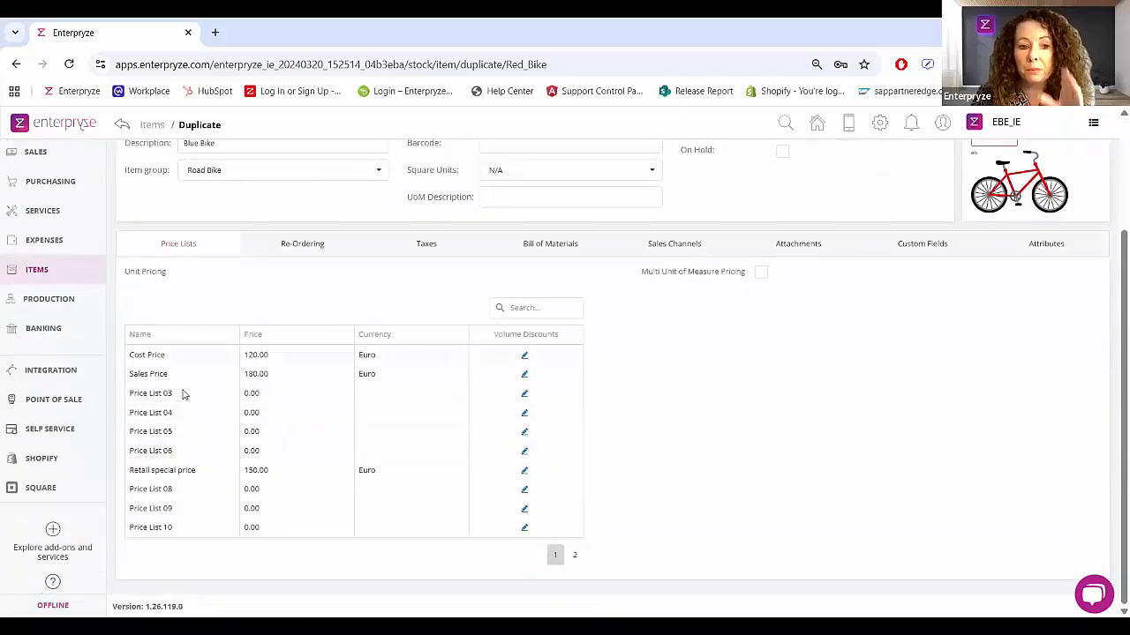
click(262, 379)
drag(262, 380, 226, 381)
text(16)
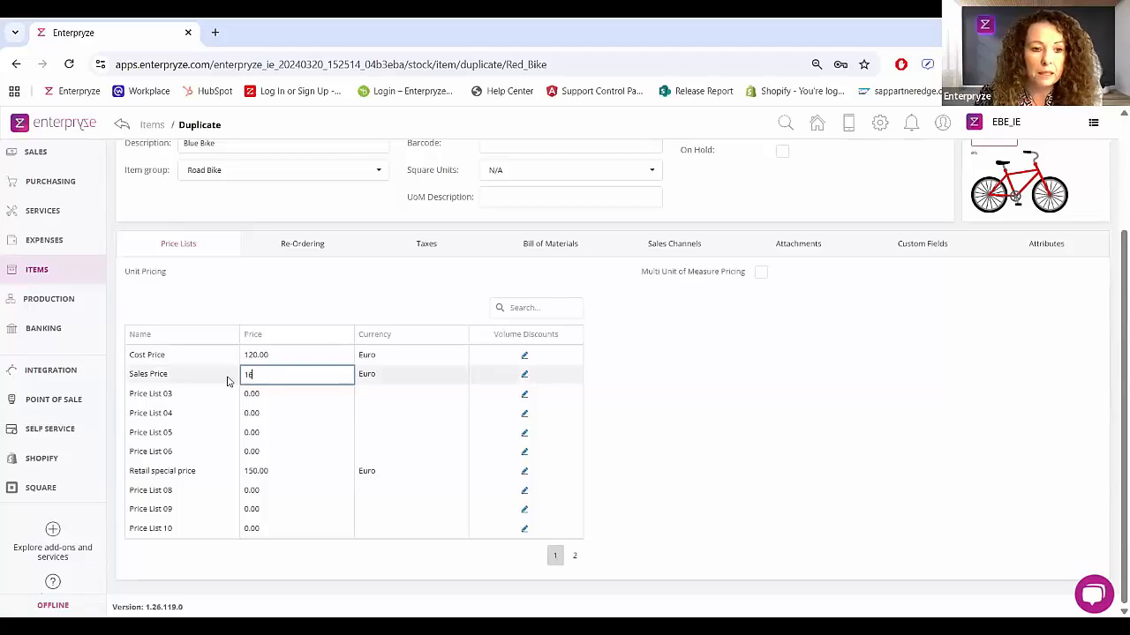
text(0)
click(412, 374)
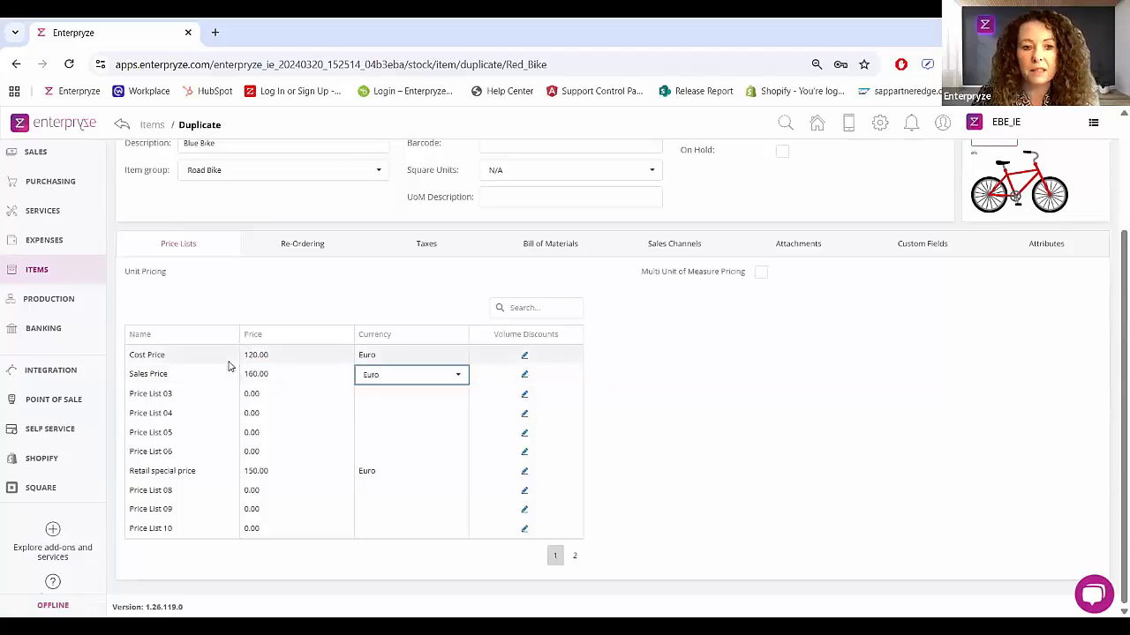
click(458, 378)
click(458, 378)
click(724, 385)
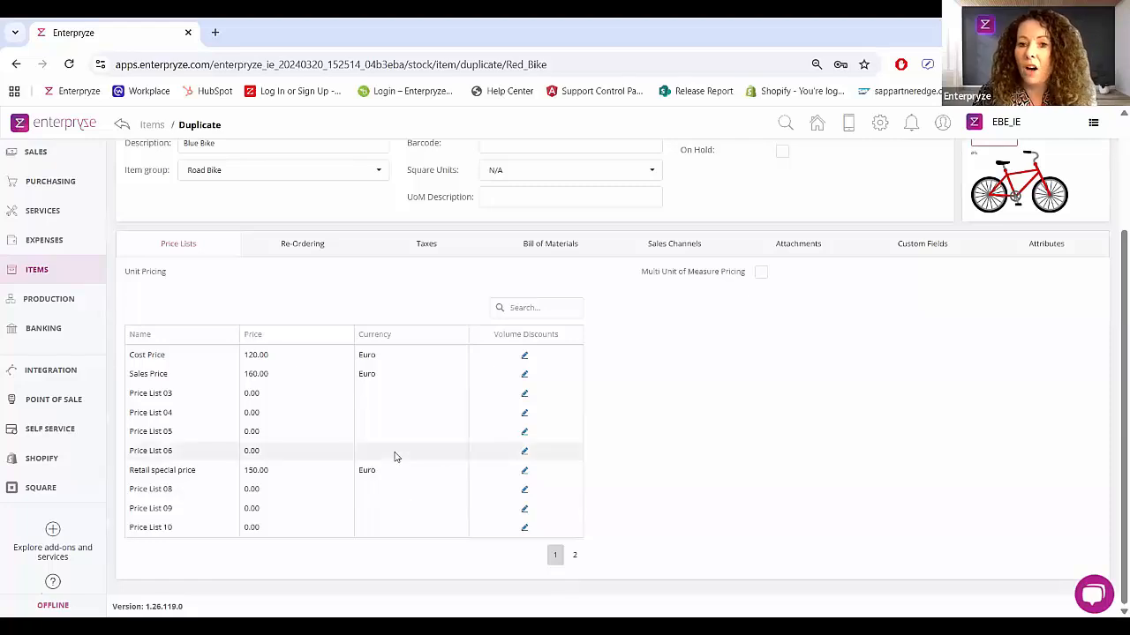
Step: Open the Blue Bike's re-ordering details and choose a default supplier
scroll(396, 456, up, 5)
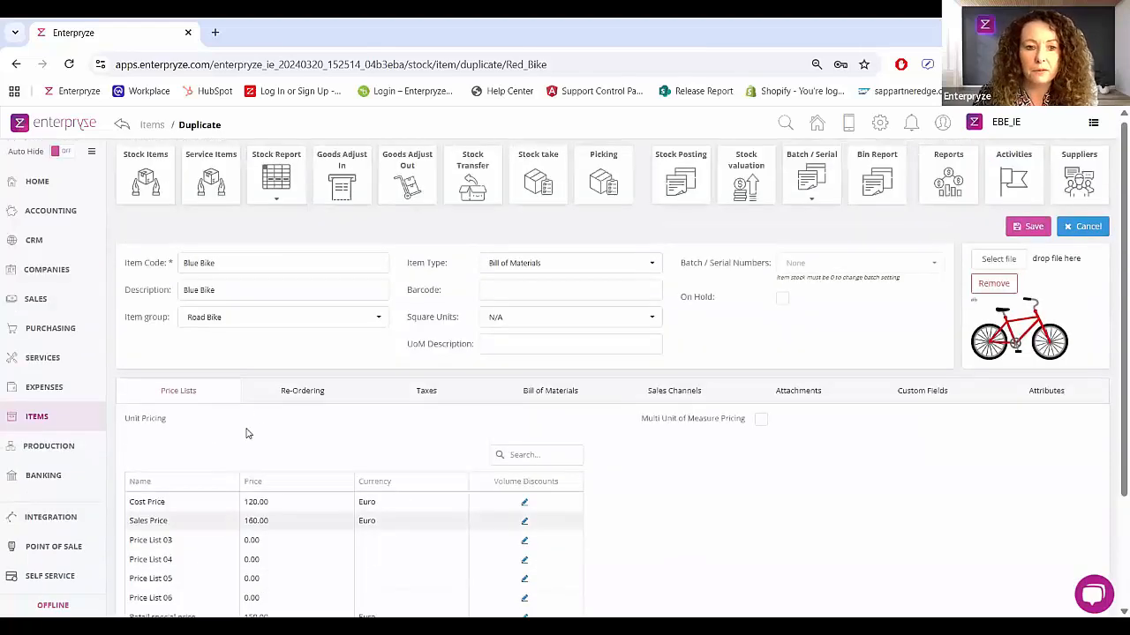
click(292, 404)
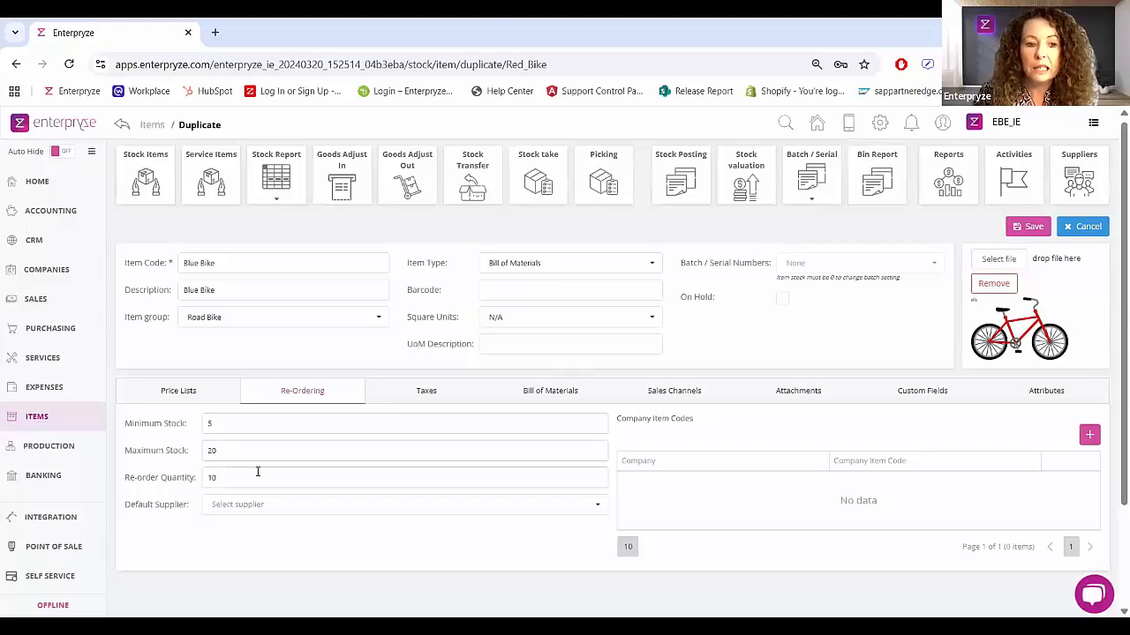
click(259, 505)
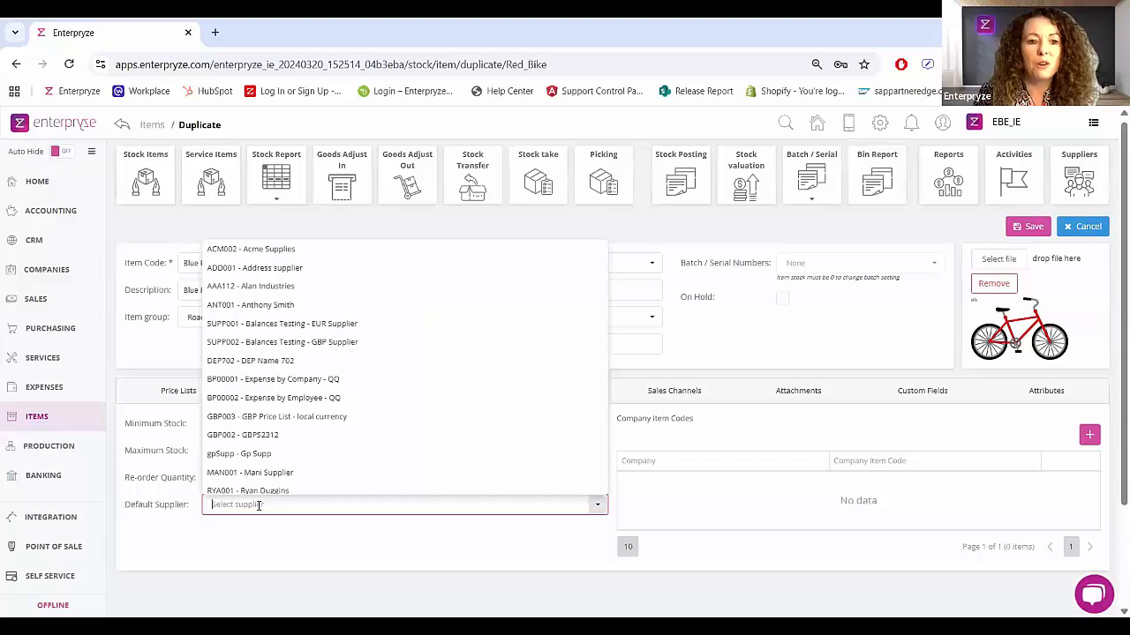
click(252, 307)
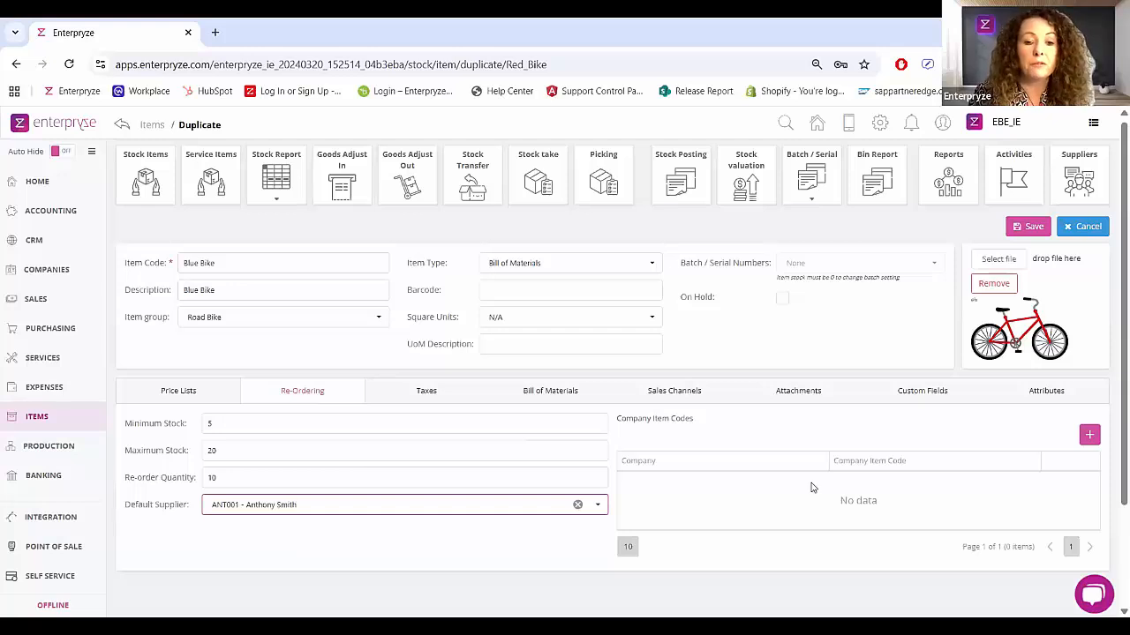
Step: Review the Blue Bike's tax codes, bill of materials components and manufacturing costs
click(438, 396)
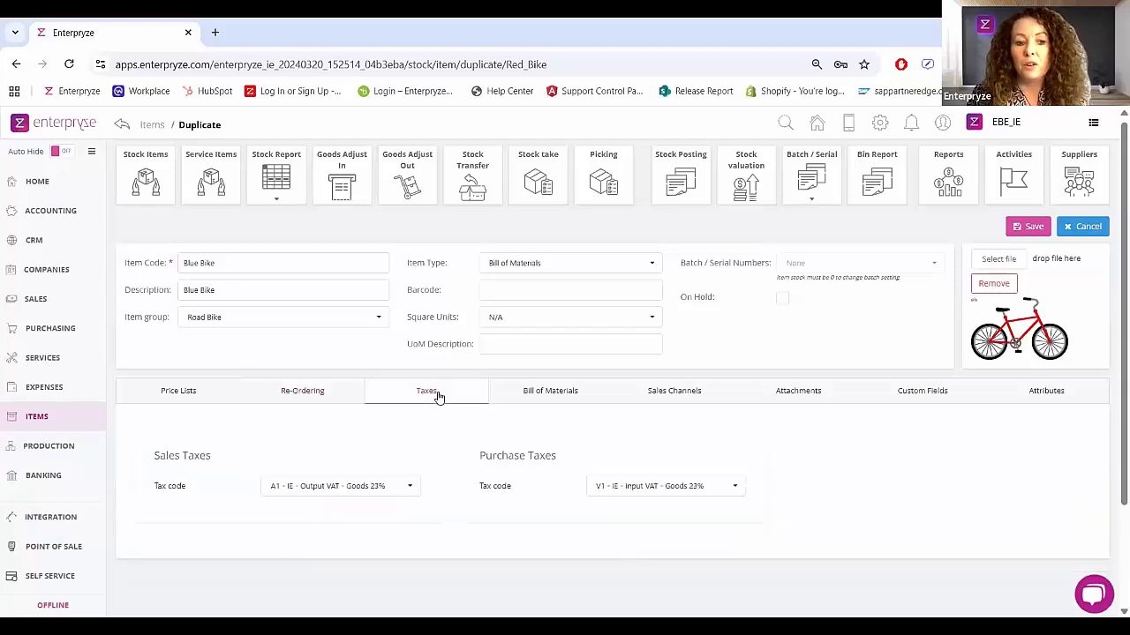
click(568, 396)
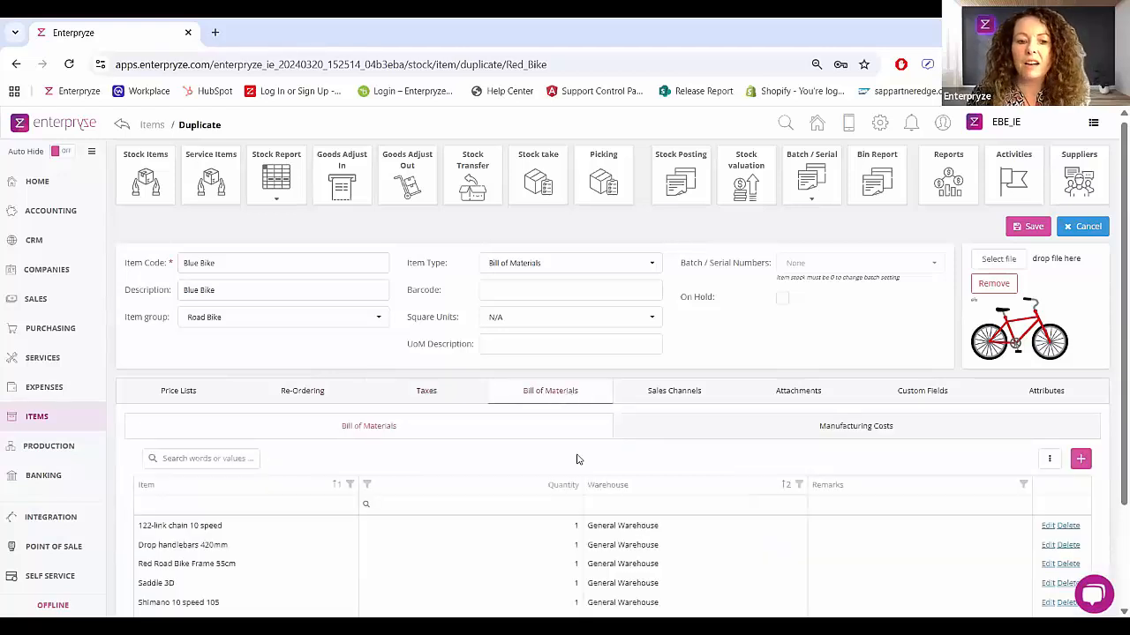
scroll(578, 459, down, 2)
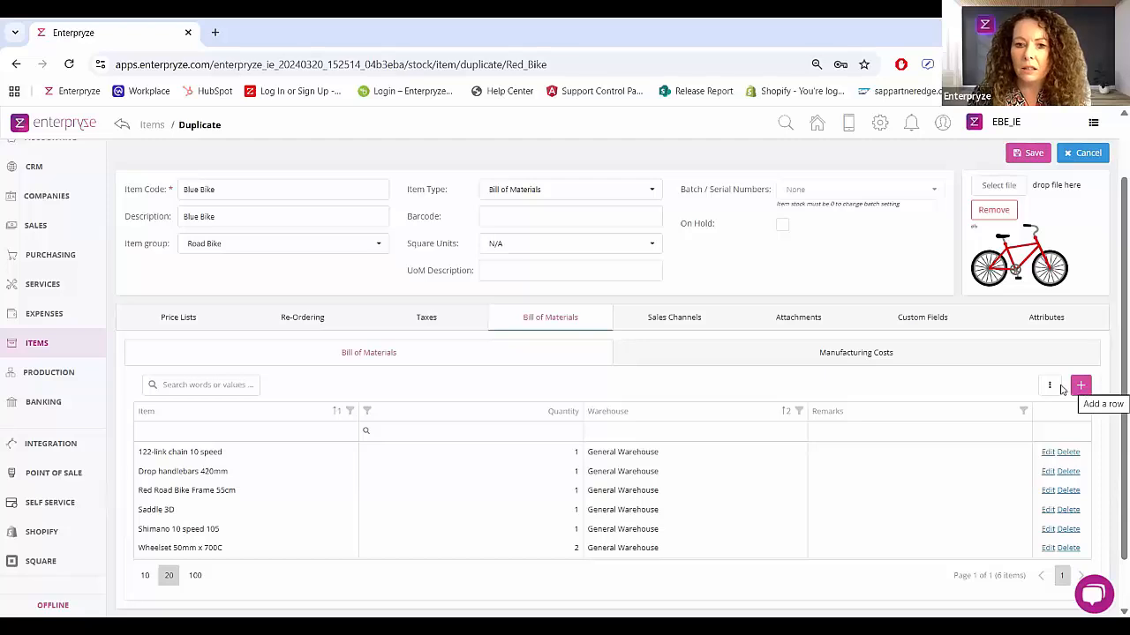
click(817, 360)
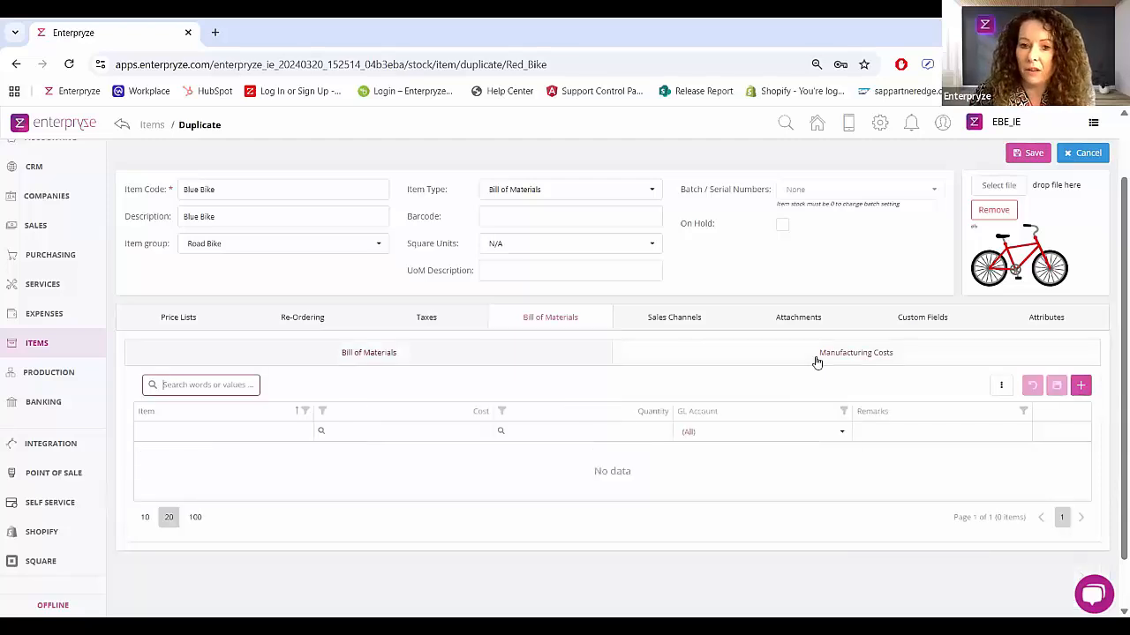
Step: Review the Blue Bike's sales channels, attachments, custom fields and attributes
click(682, 320)
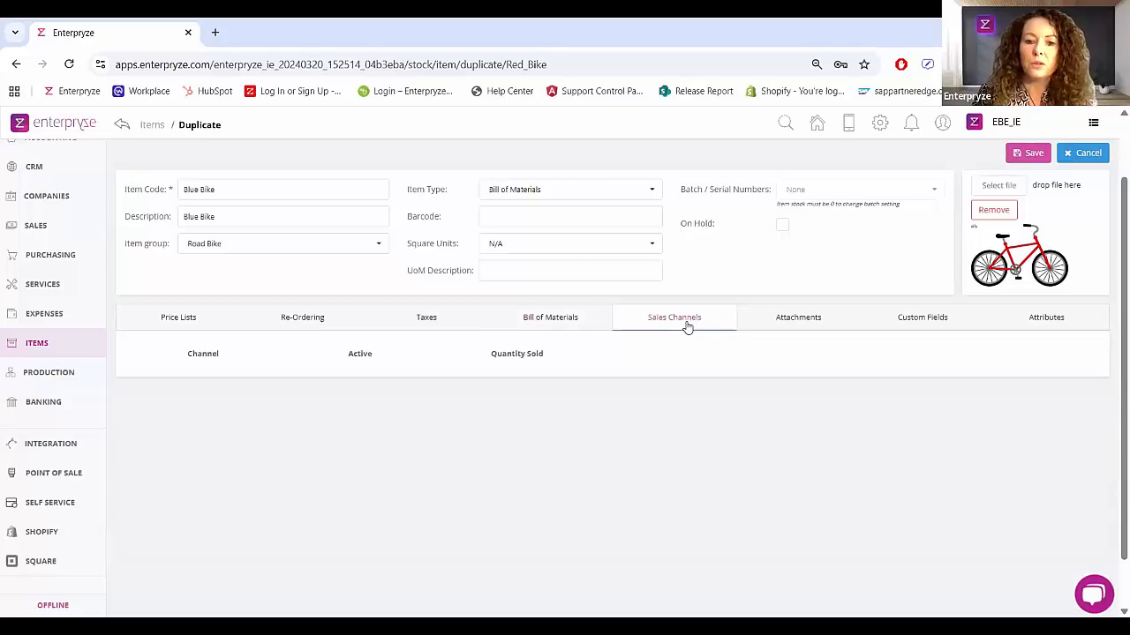
click(806, 325)
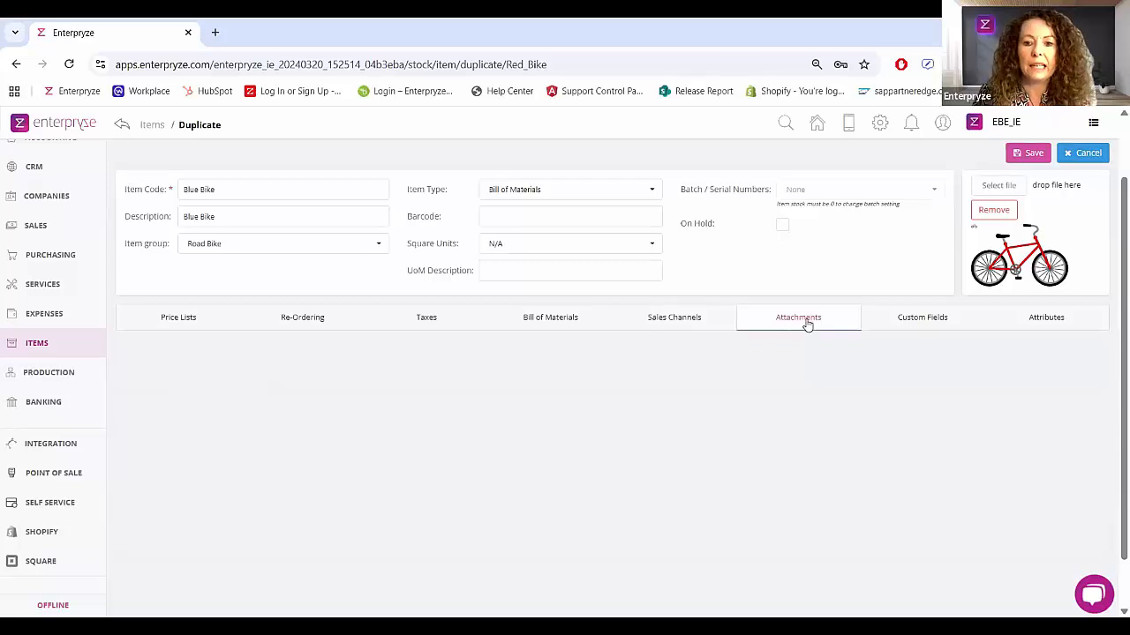
click(902, 326)
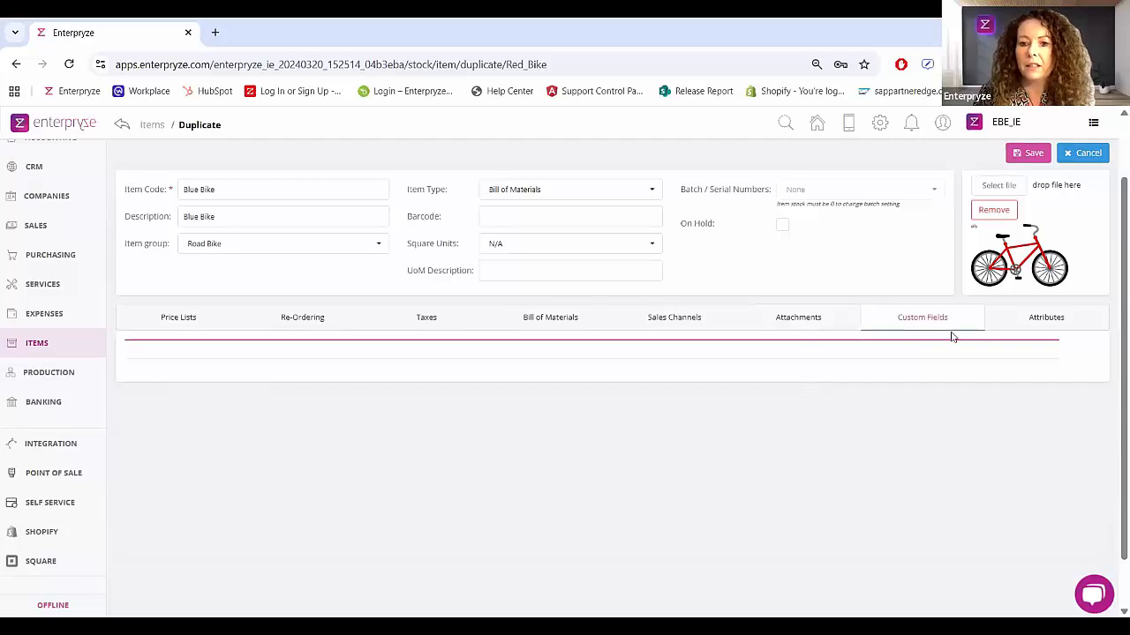
click(1002, 325)
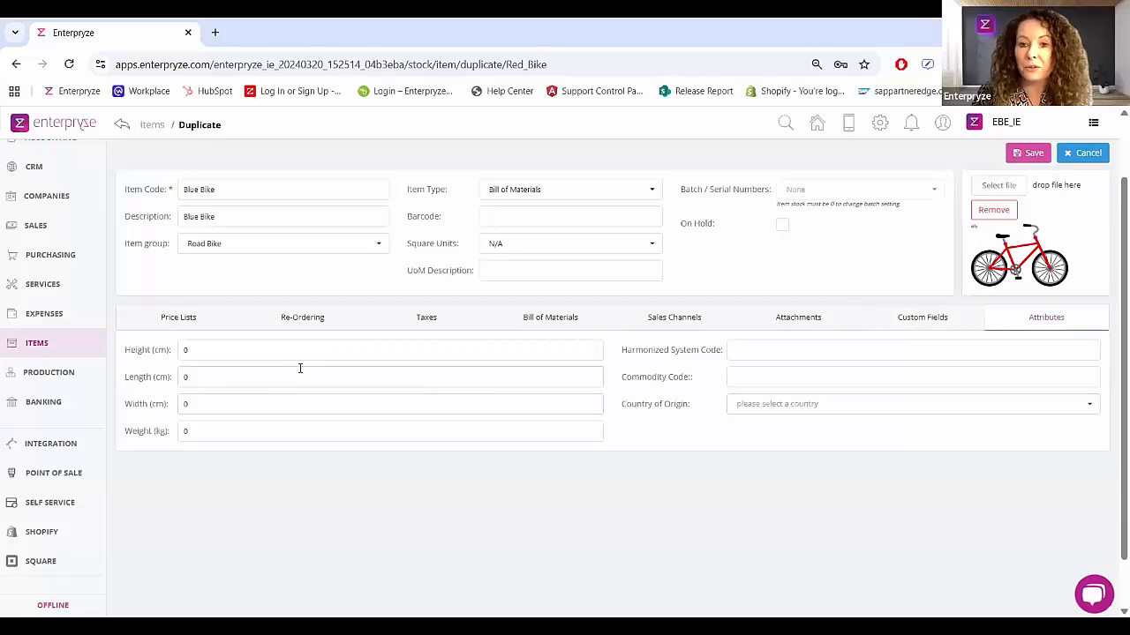
click(215, 432)
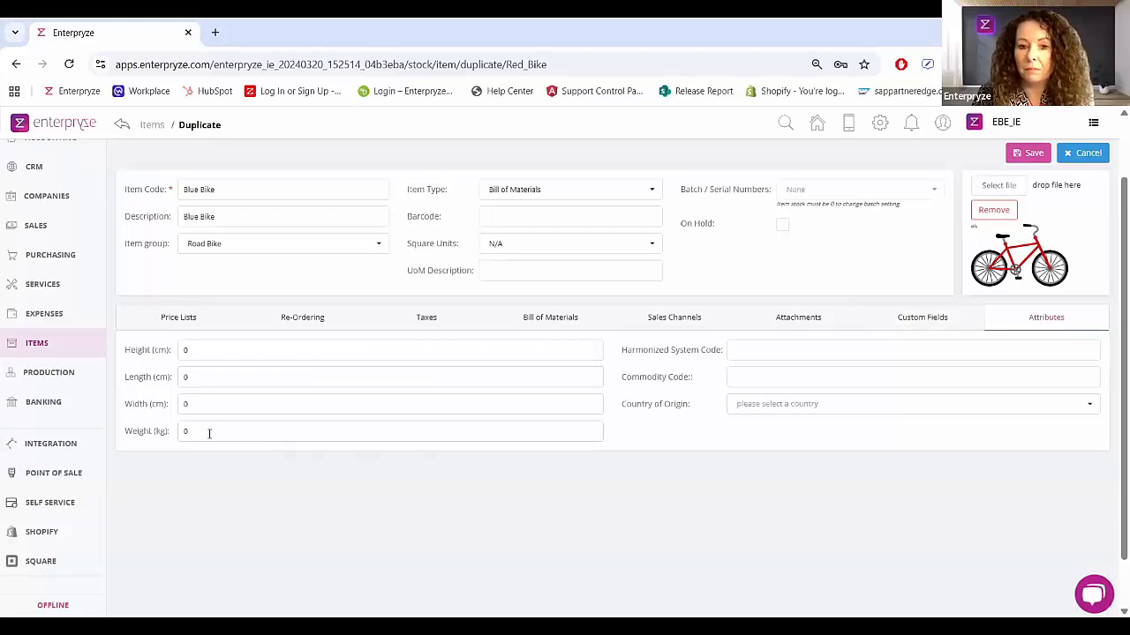
click(766, 381)
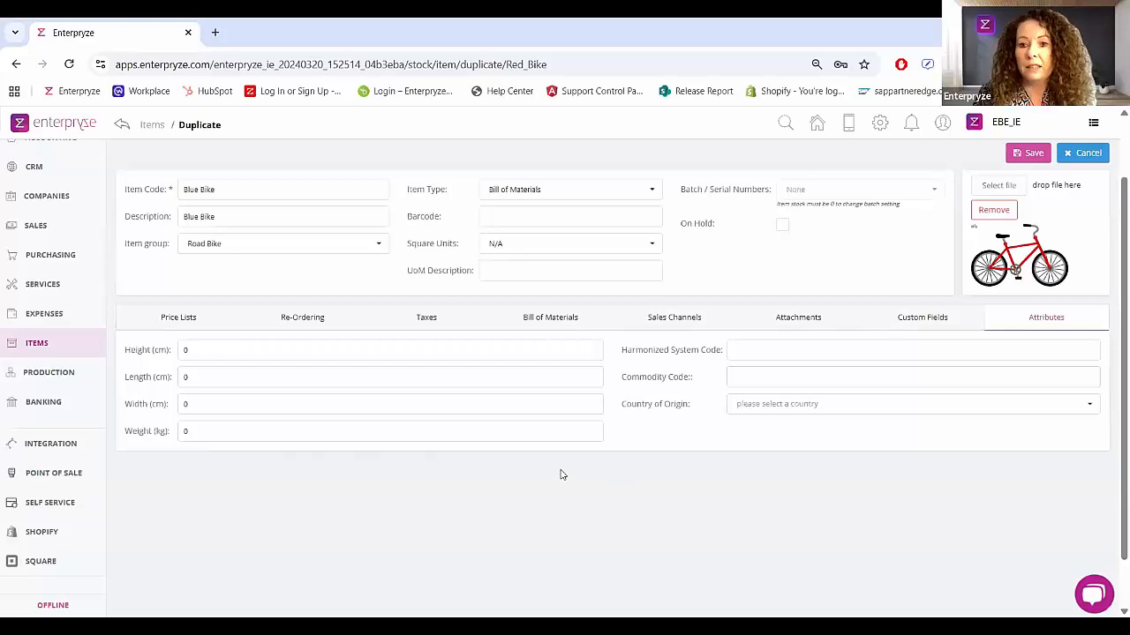
Step: Save the duplicated Blue Bike item and review its item details
scroll(559, 475, up, 2)
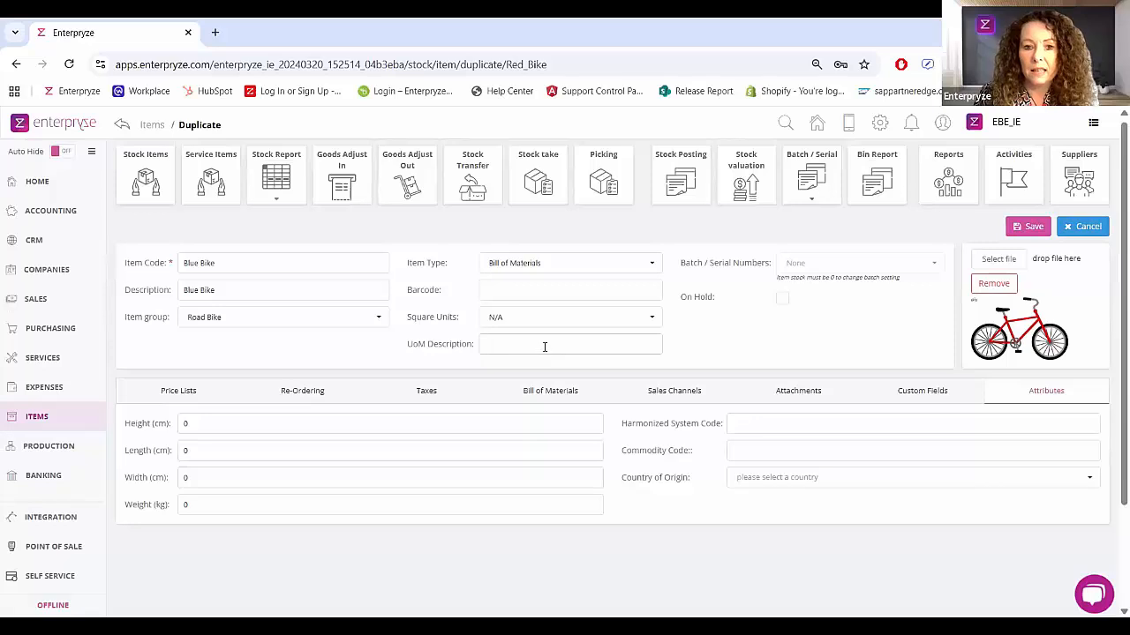
click(1033, 227)
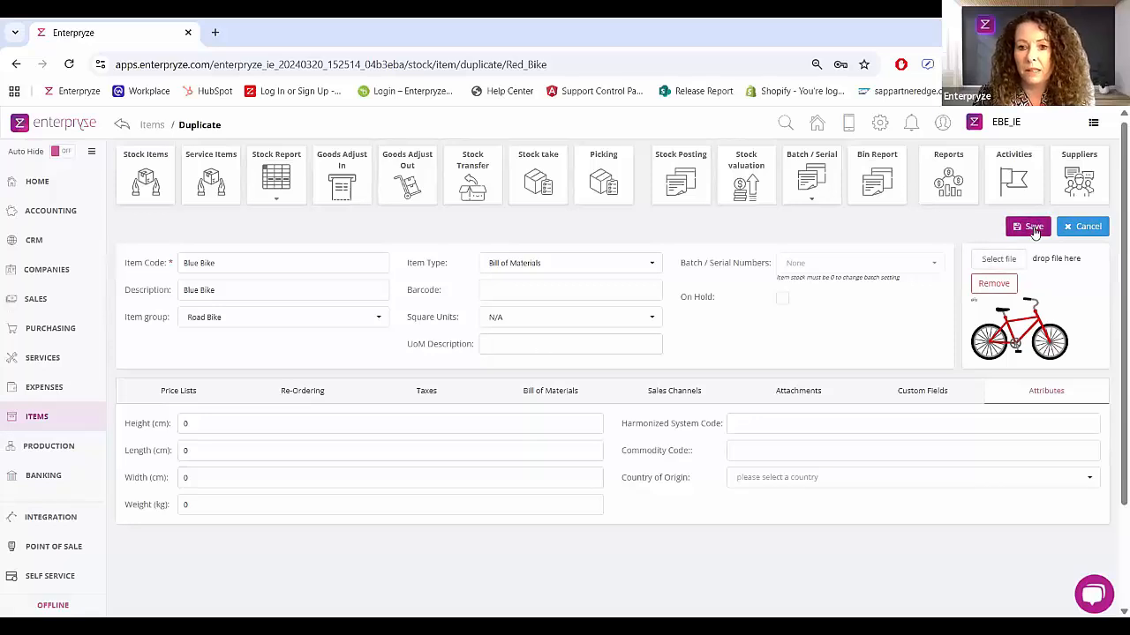
click(1034, 227)
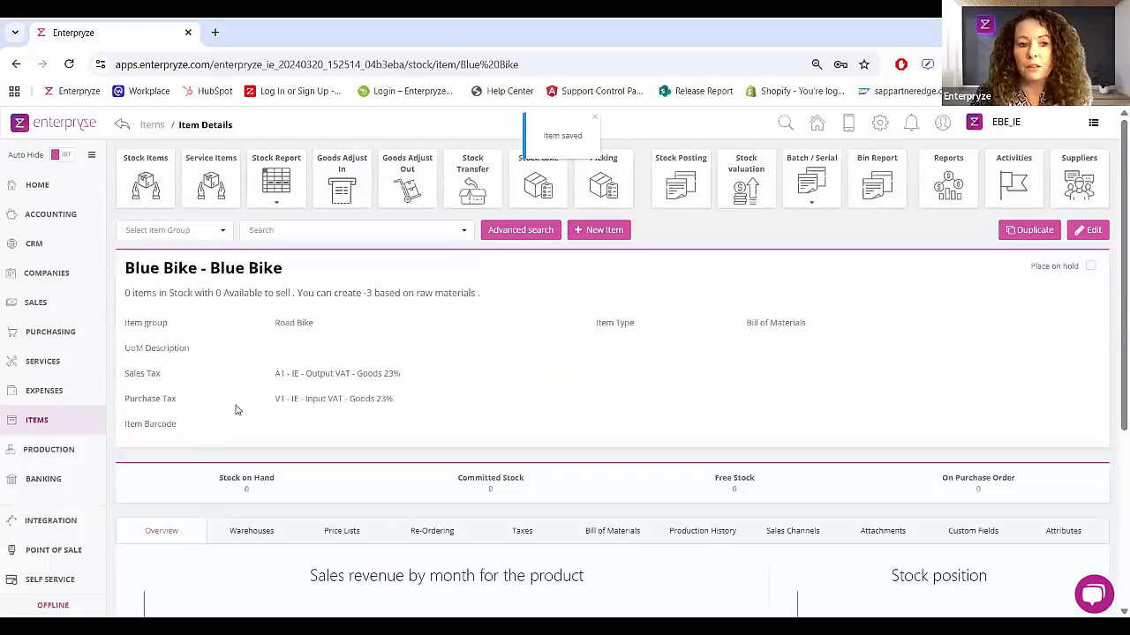
scroll(220, 396, down, 1)
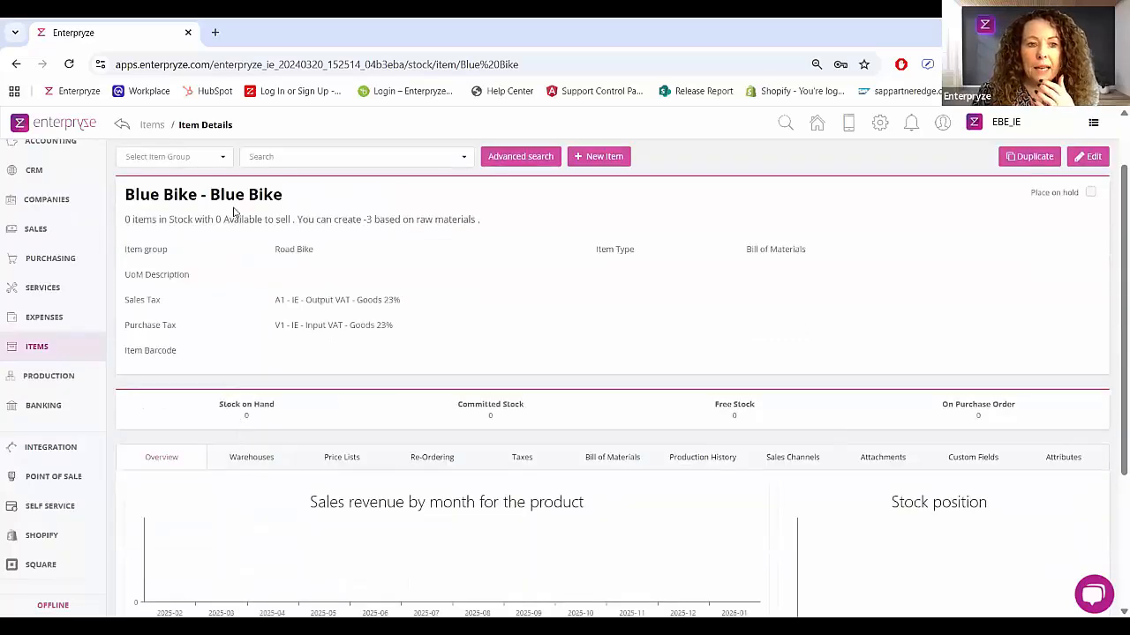
Step: Return to the stock items list, search for "red" and select the Red Bike
scroll(212, 203, up, 1)
click(146, 181)
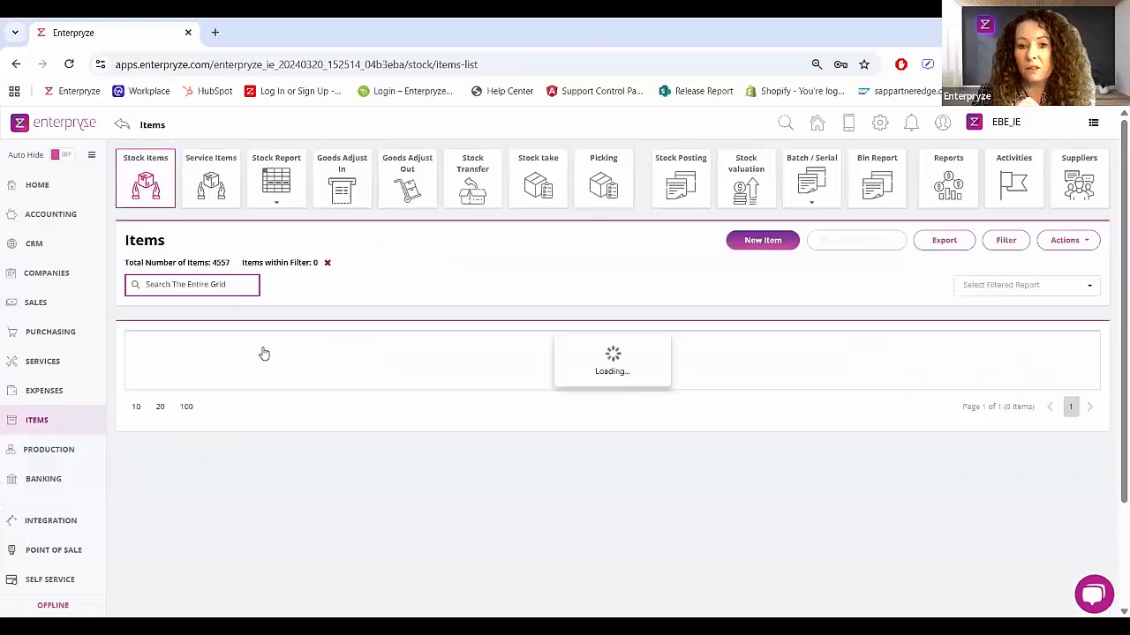
text(red)
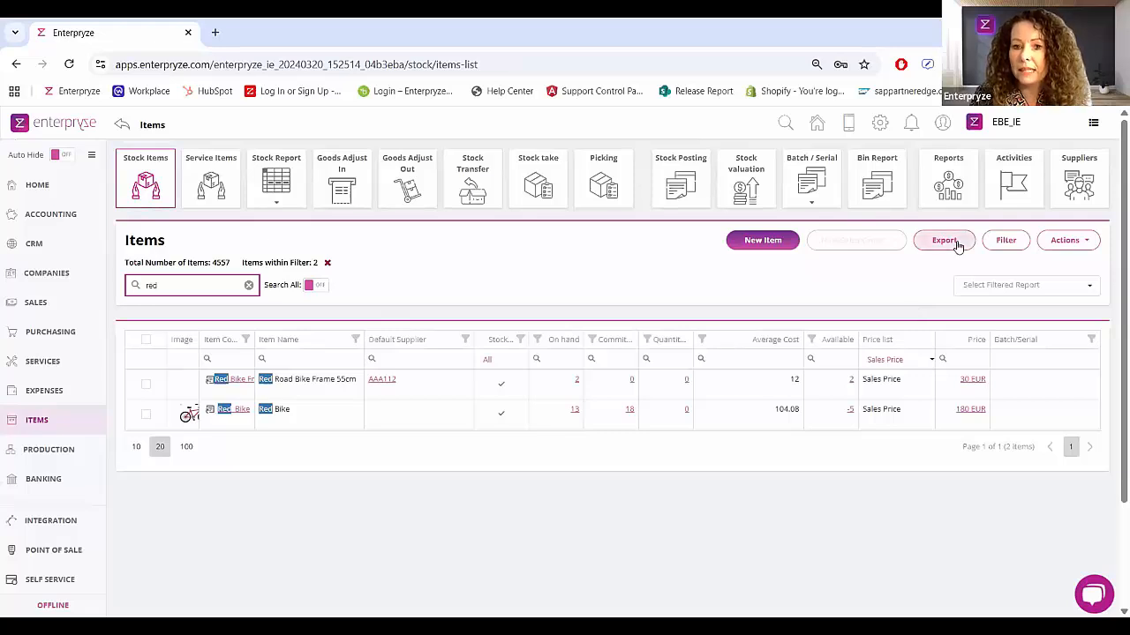
click(147, 413)
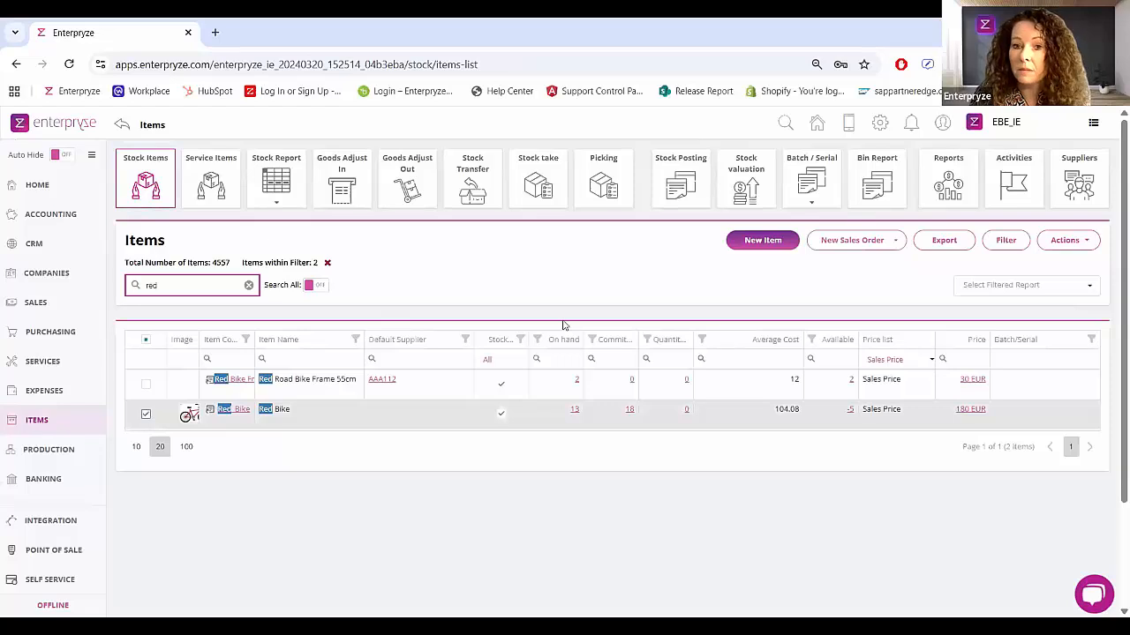
Step: Show the document creation options for the selected Red Bike and the actions available for the items grid
click(896, 244)
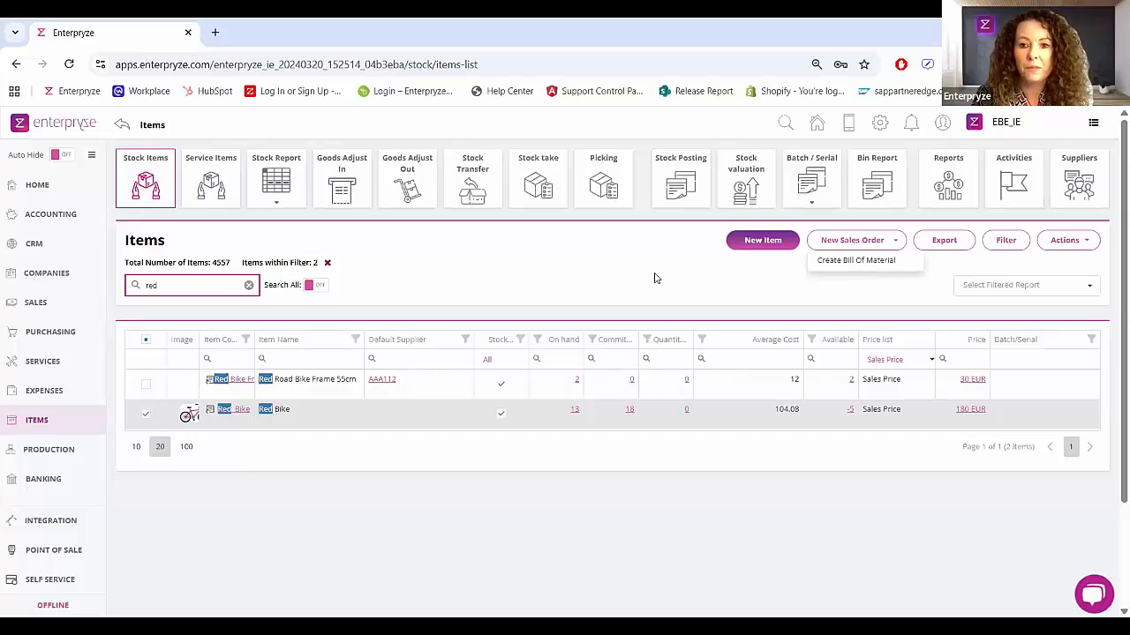
click(1084, 242)
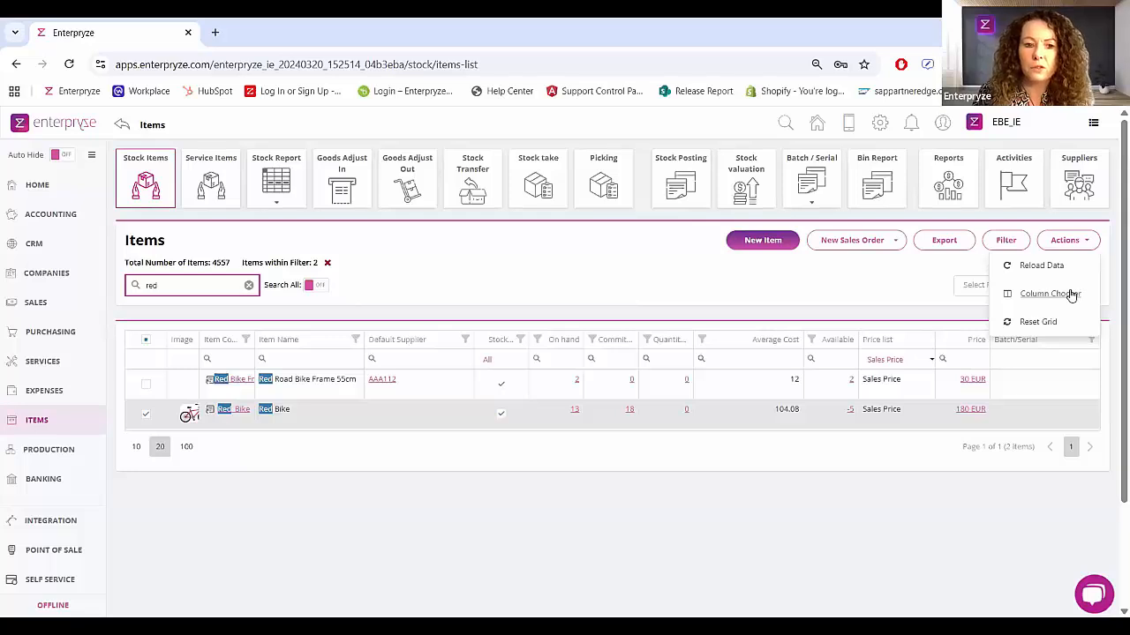
click(712, 299)
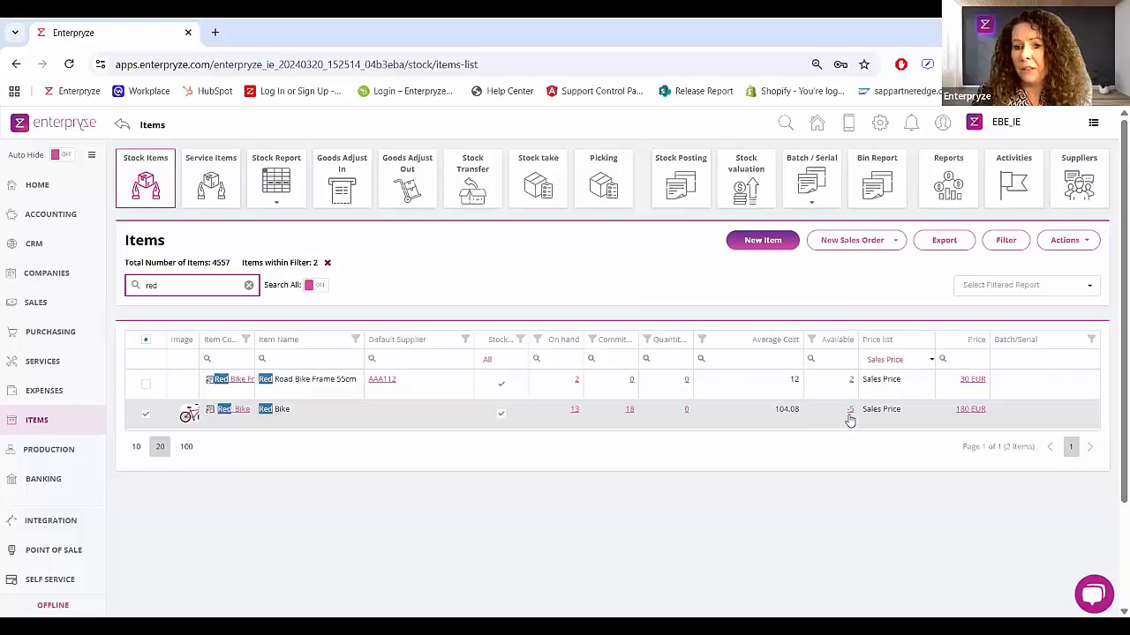
Step: Review the Red Bike's prices across all price lists and open its item details
click(977, 415)
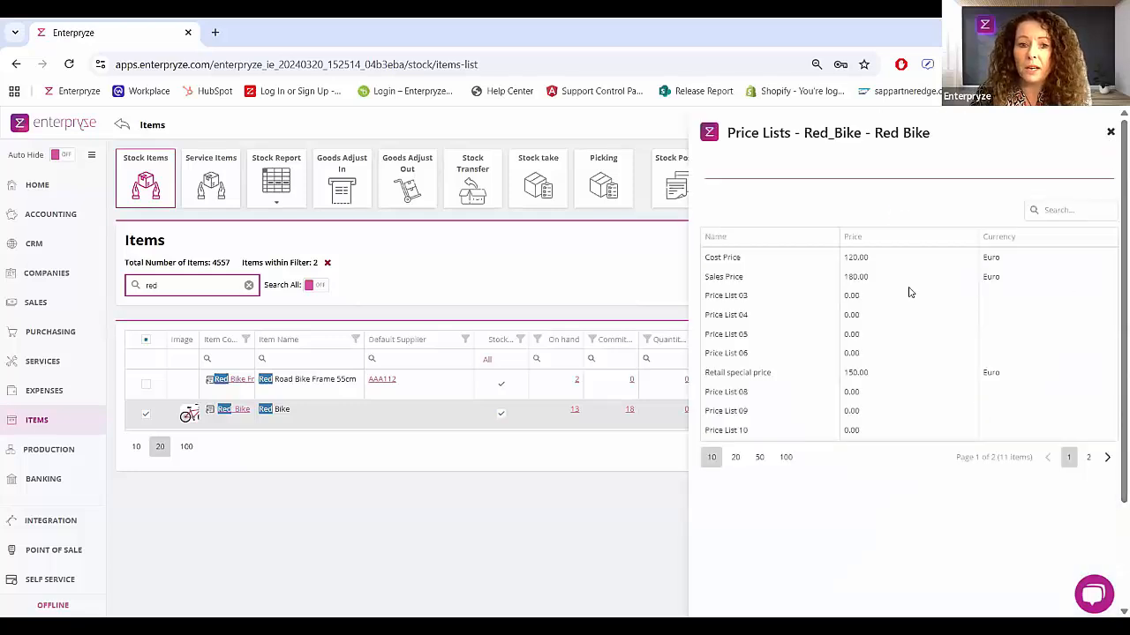
click(1111, 131)
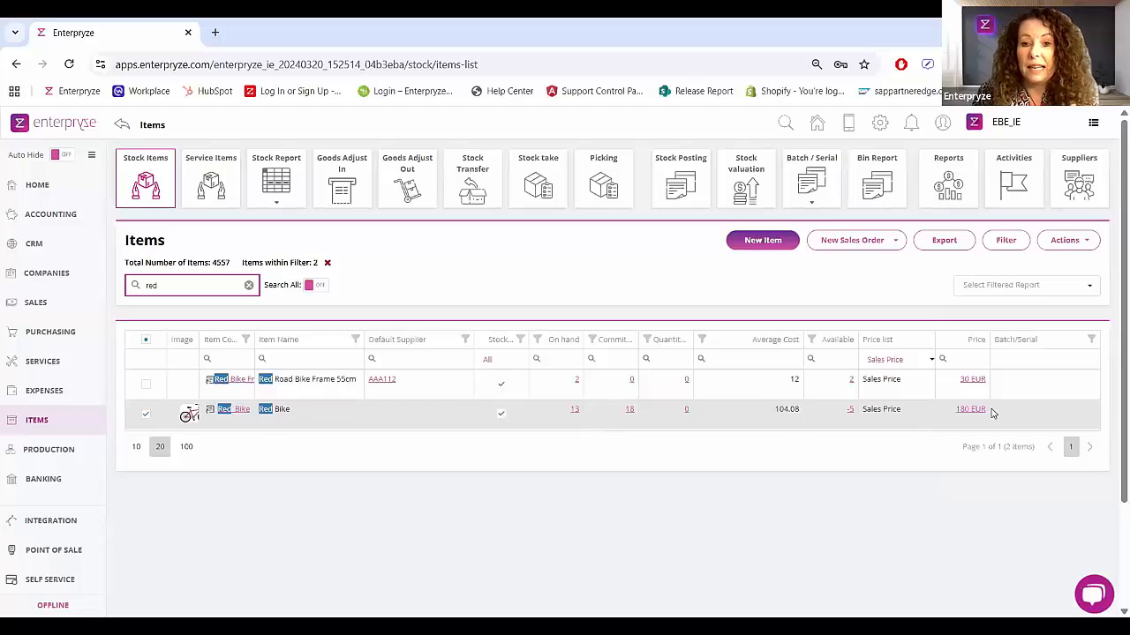
click(209, 412)
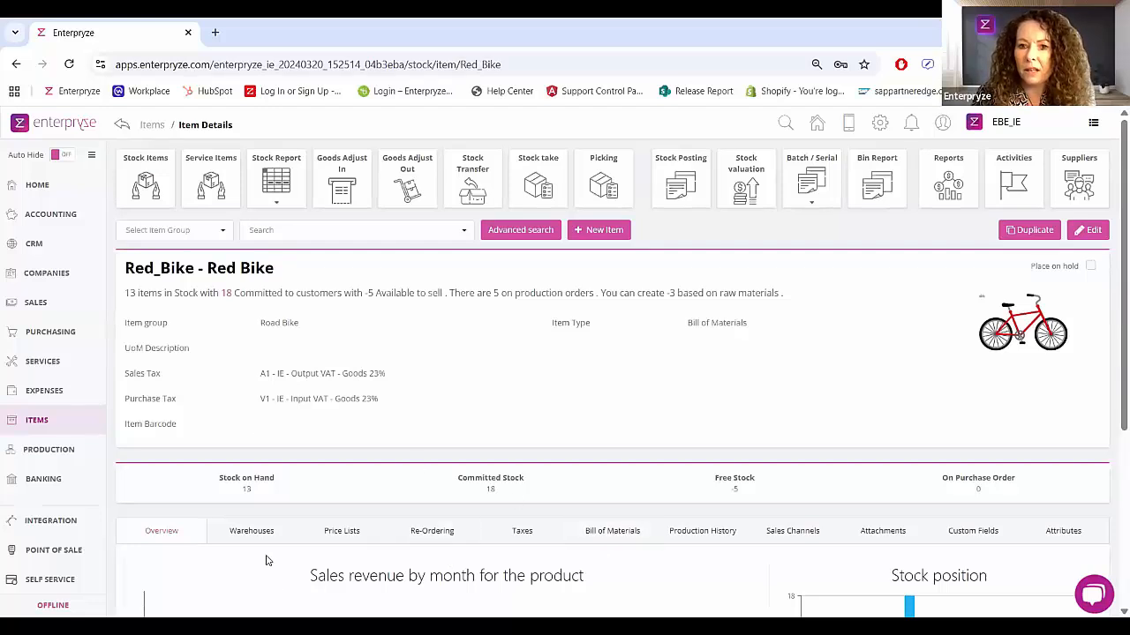
Step: Review the Red Bike's overview and its stock quantities per warehouse
scroll(268, 565, down, 1)
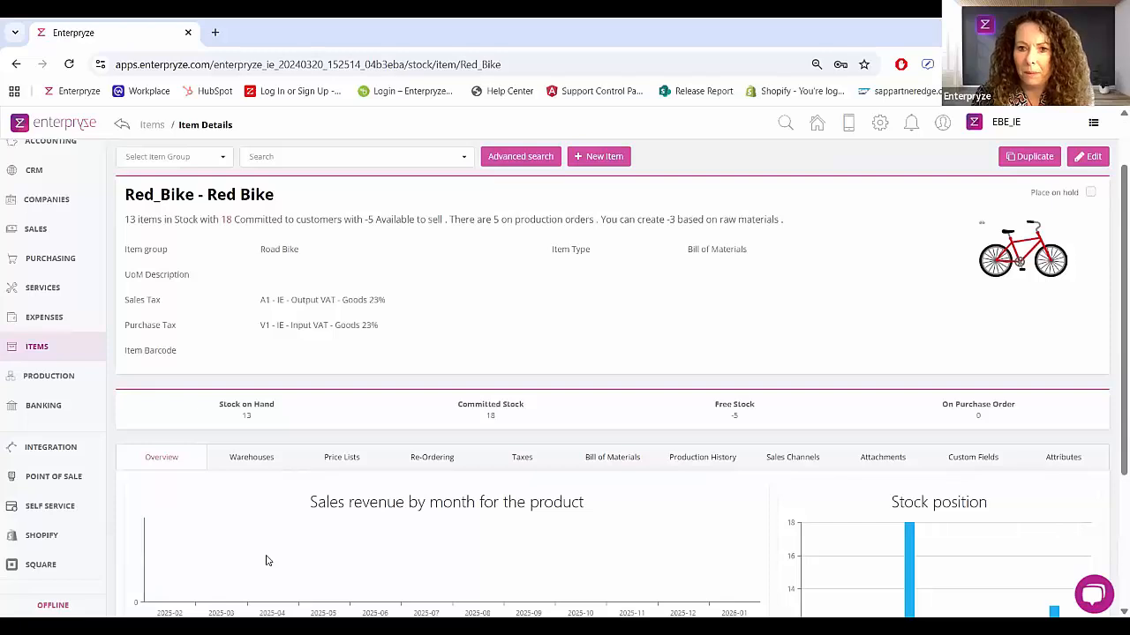
scroll(269, 562, up, 1)
click(253, 538)
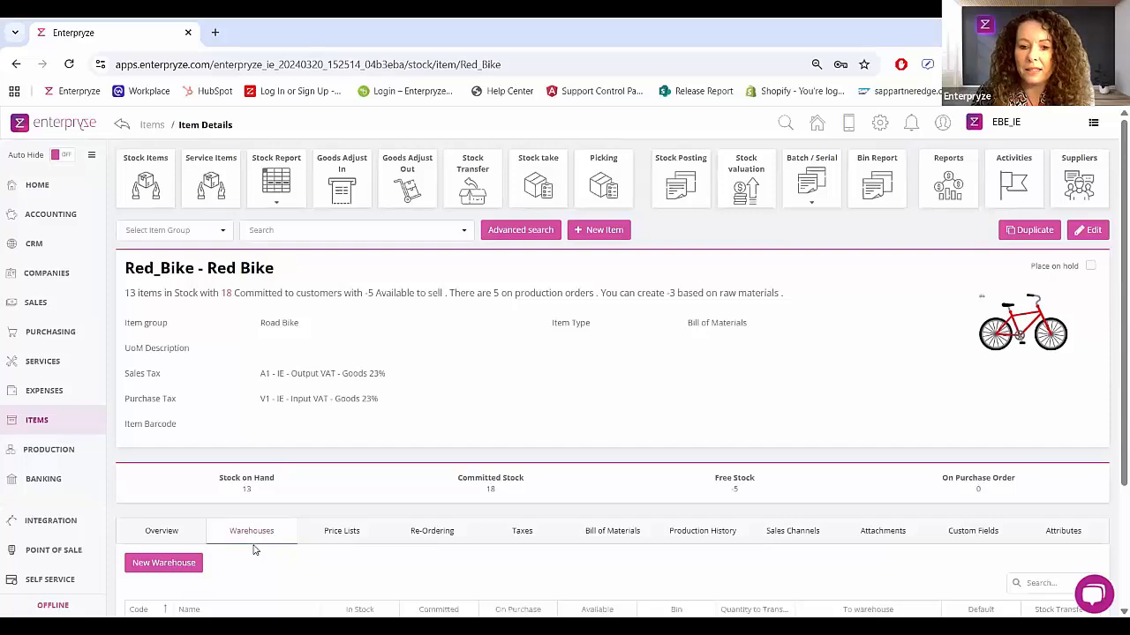
scroll(255, 543, down, 2)
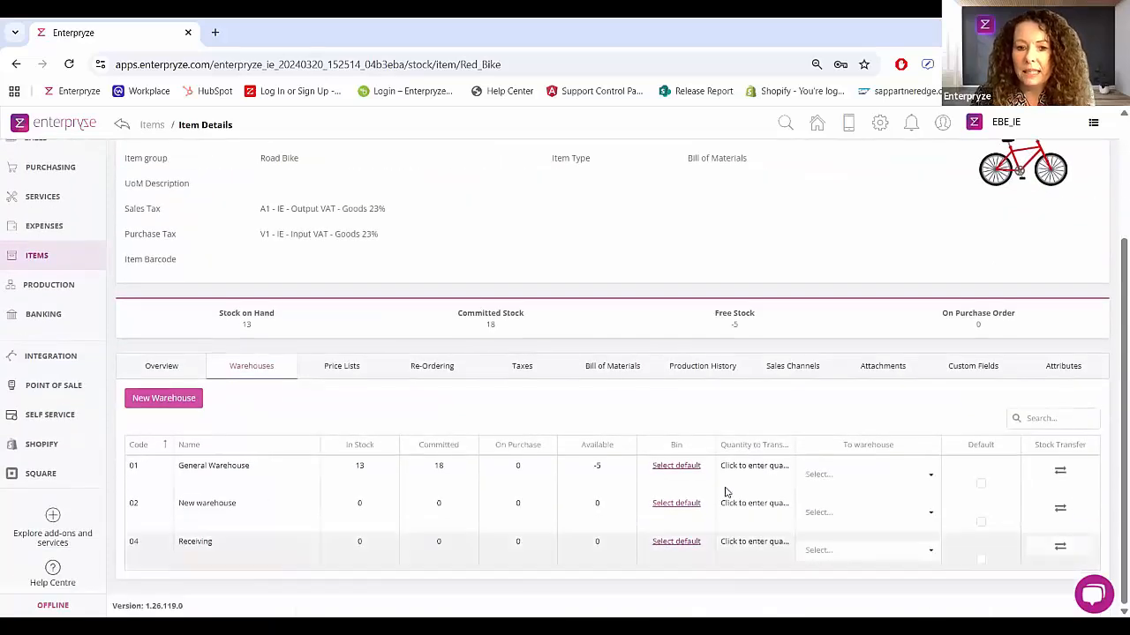
Step: Examine the General Warehouse's default bin options for the Red Bike, including bin code and linked bins, and its default warehouse setting
click(675, 466)
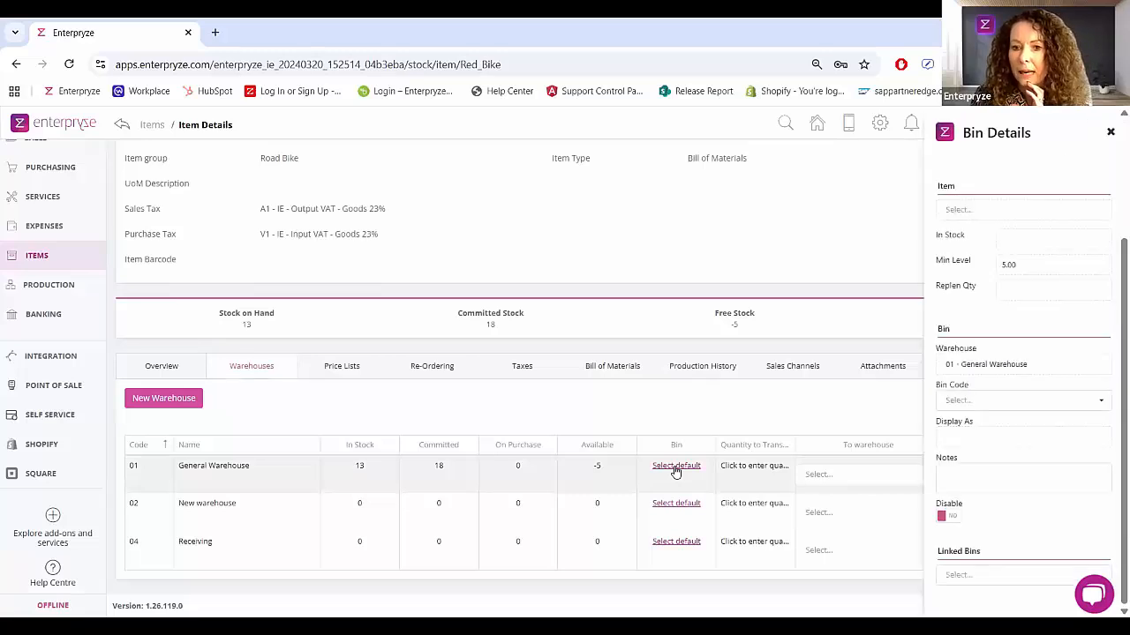
click(1101, 402)
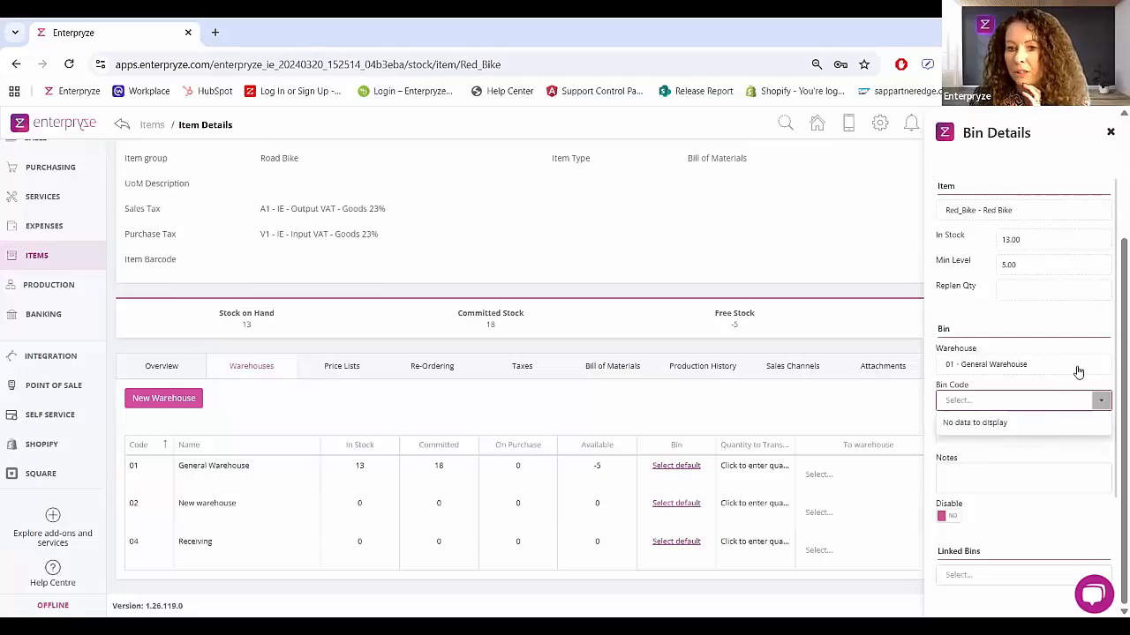
click(933, 401)
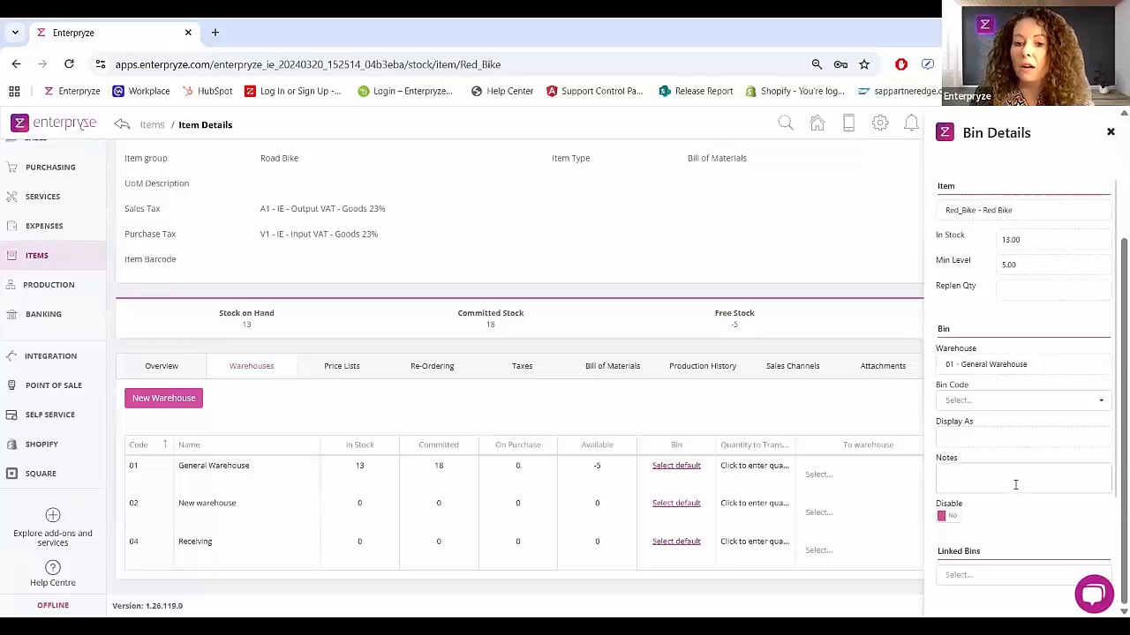
scroll(1016, 490, down, 2)
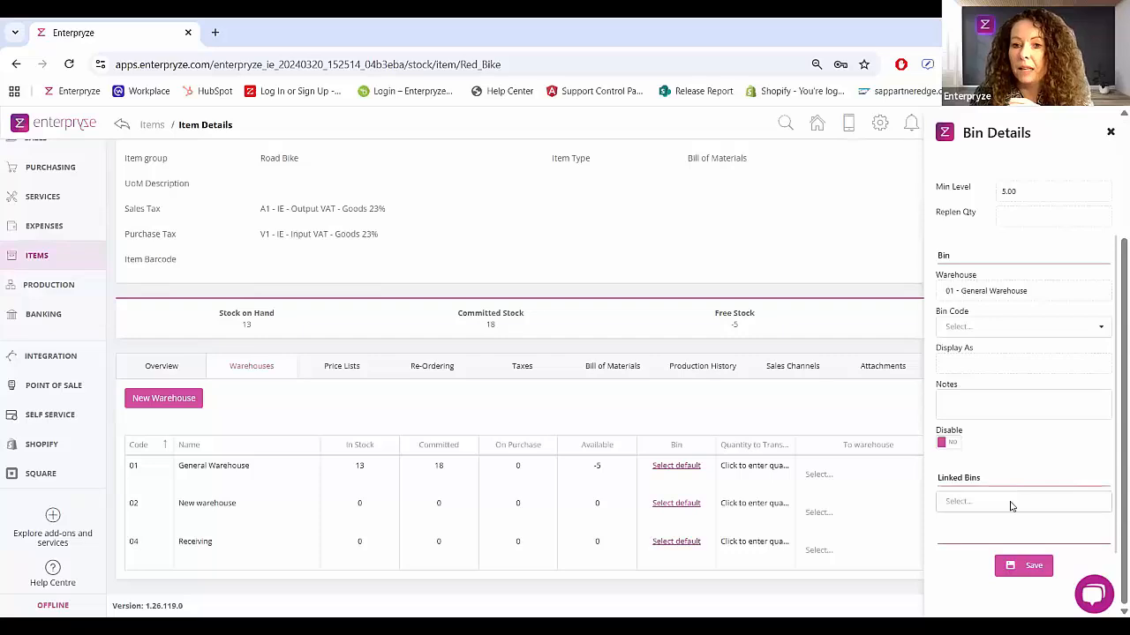
scroll(1016, 491, up, 1)
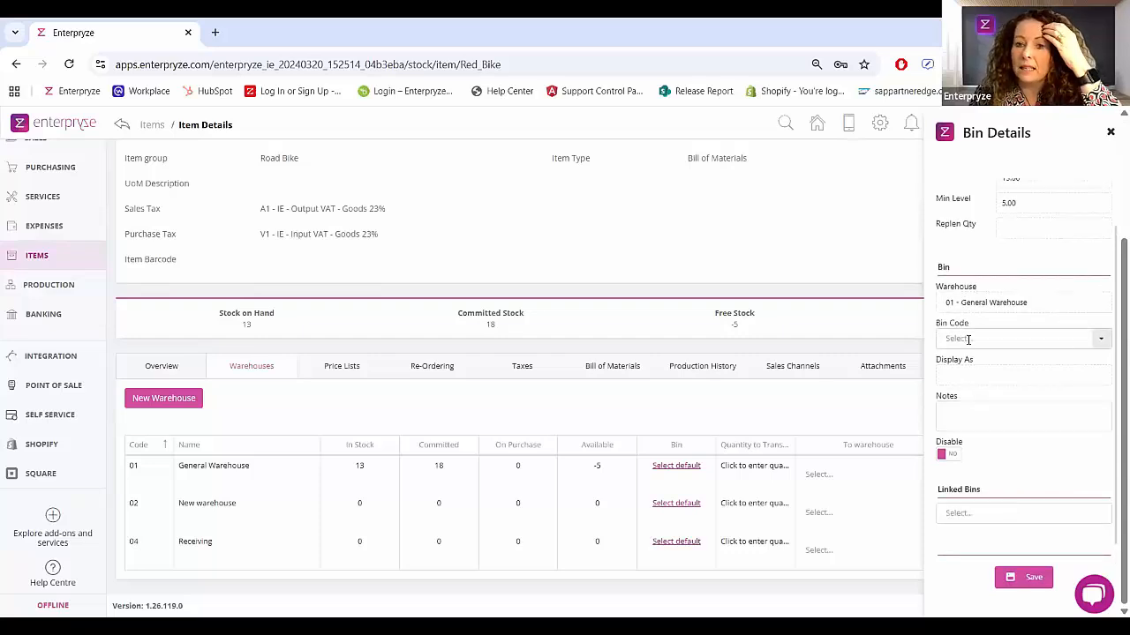
click(1111, 134)
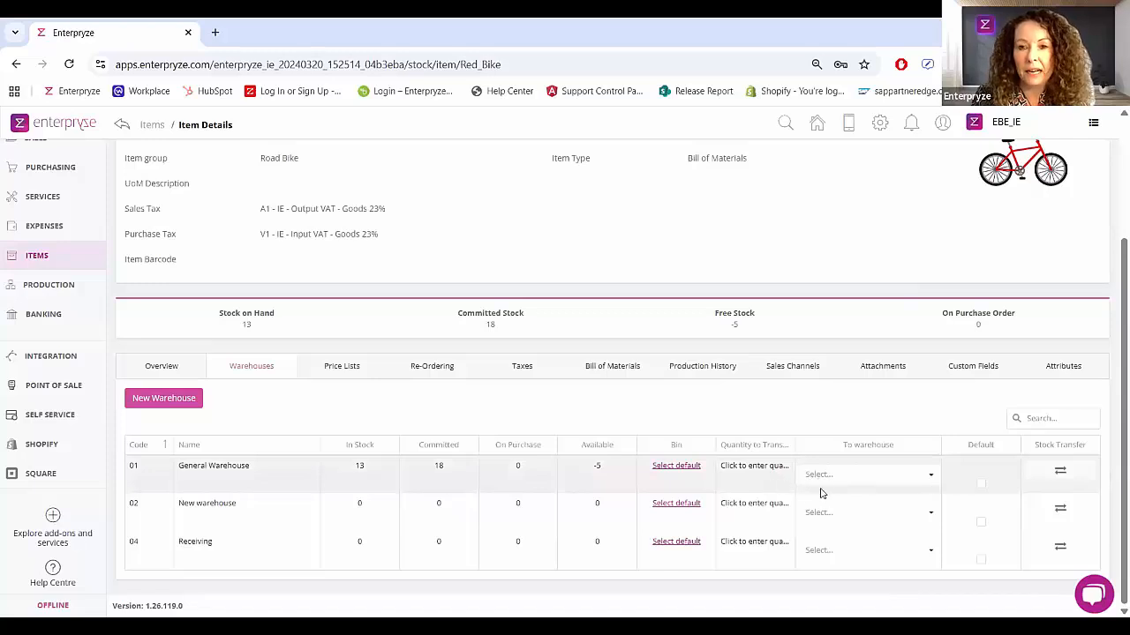
click(982, 485)
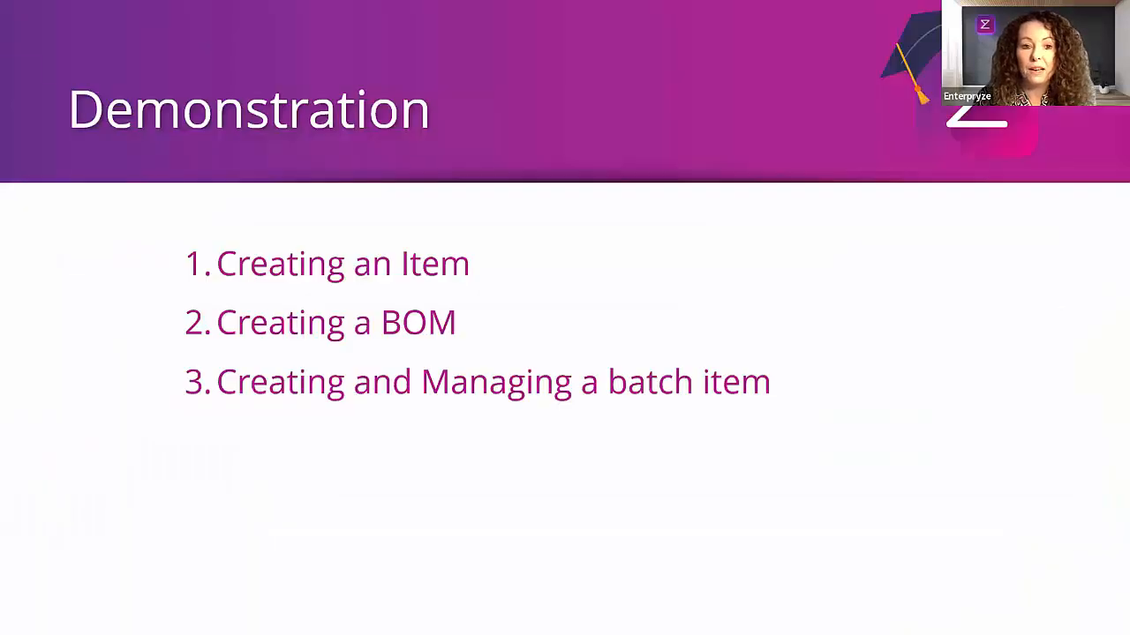
key(Right)
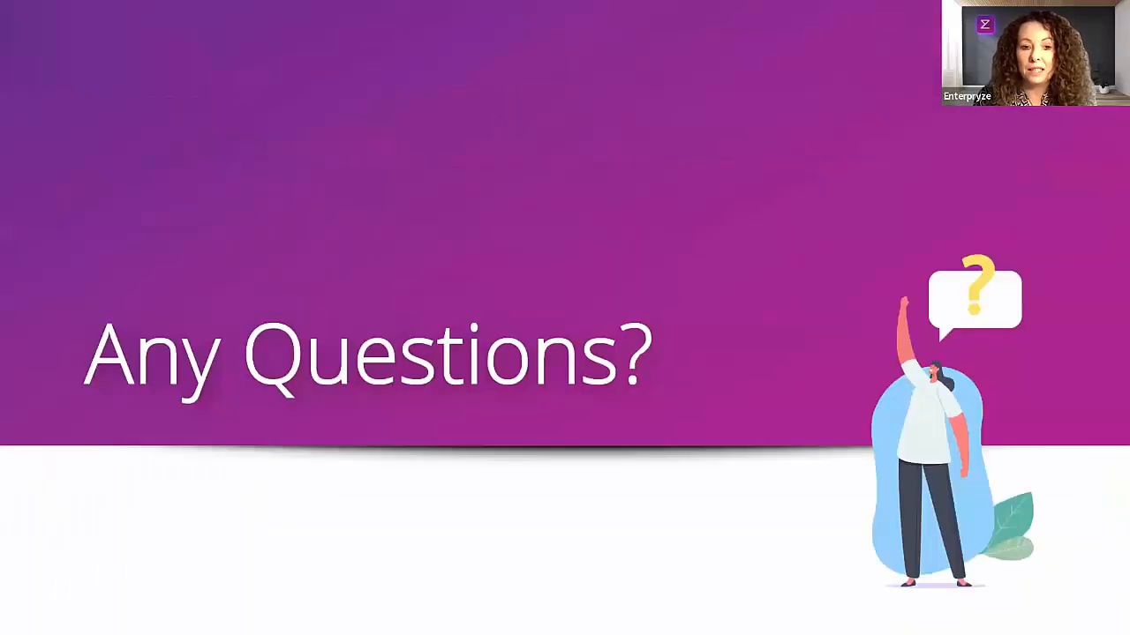
key(Right)
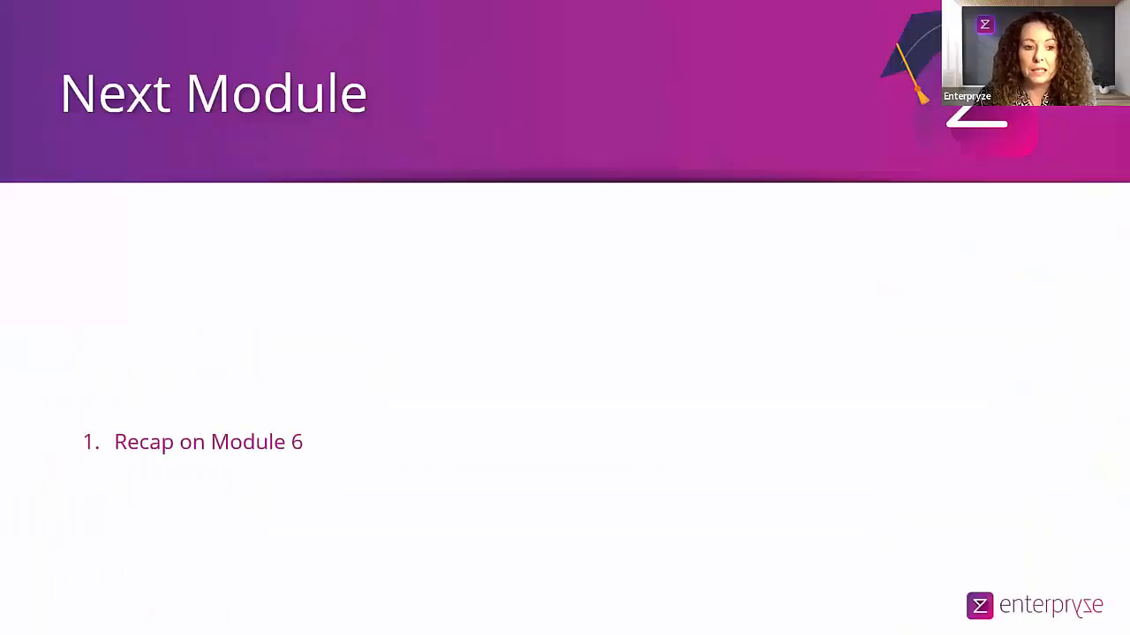